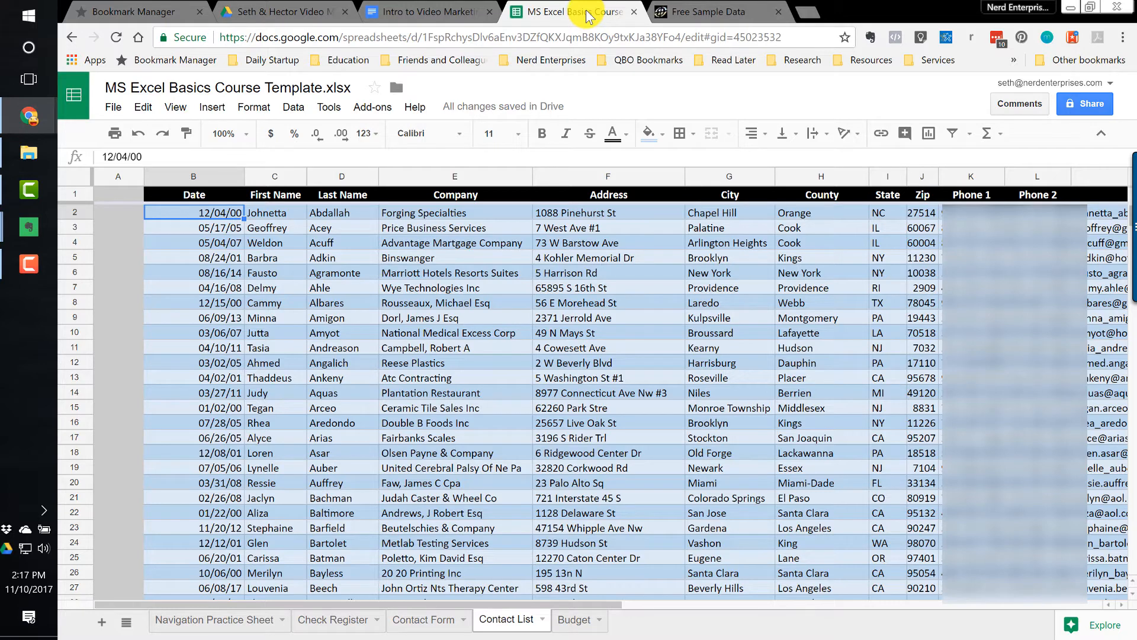
Look at the Free Sample Data web page and return to the MS Excel Basics spreadsheet
left_click(703, 13)
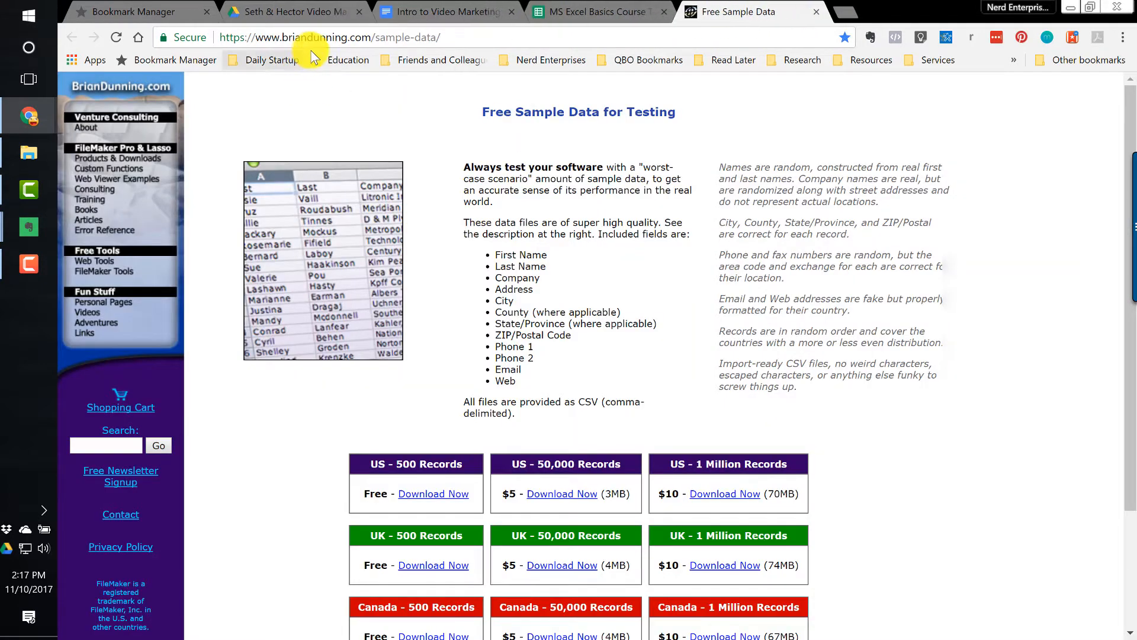
left_click(600, 14)
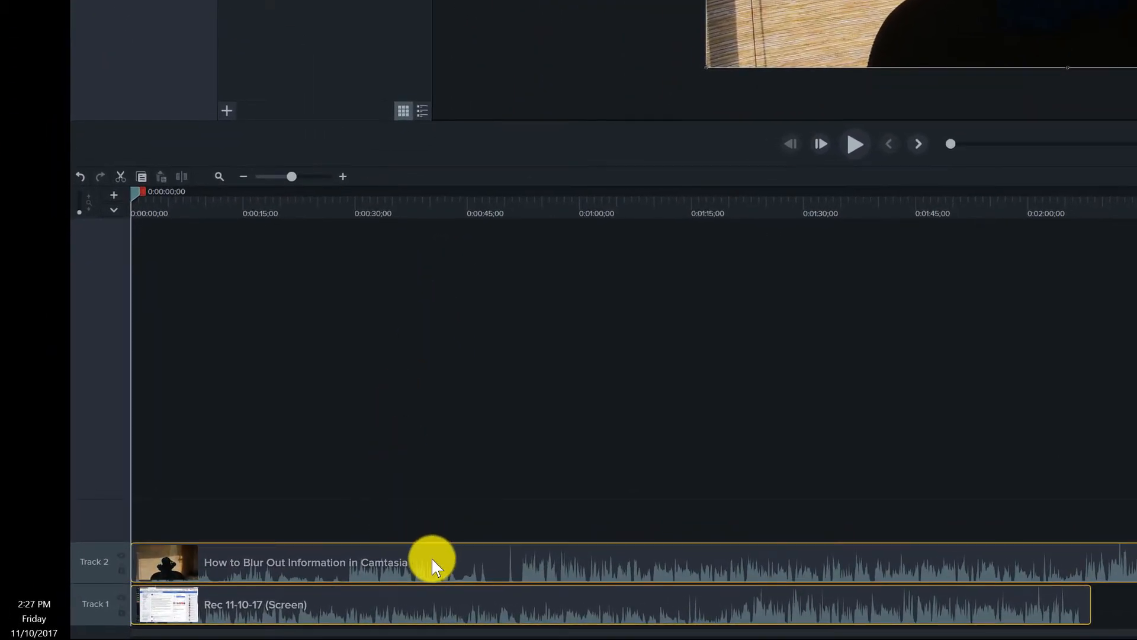
Move the Rec 11-10-17 screen recording along Track 1 so it starts at about 47 seconds
left_click(406, 591)
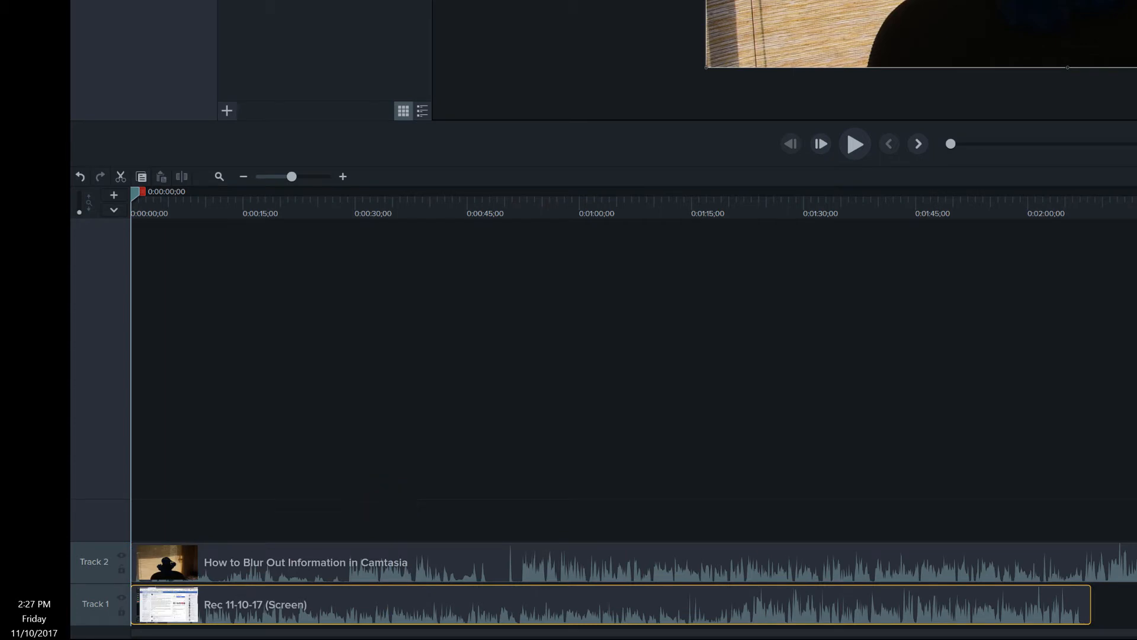
key("ctrl+d")
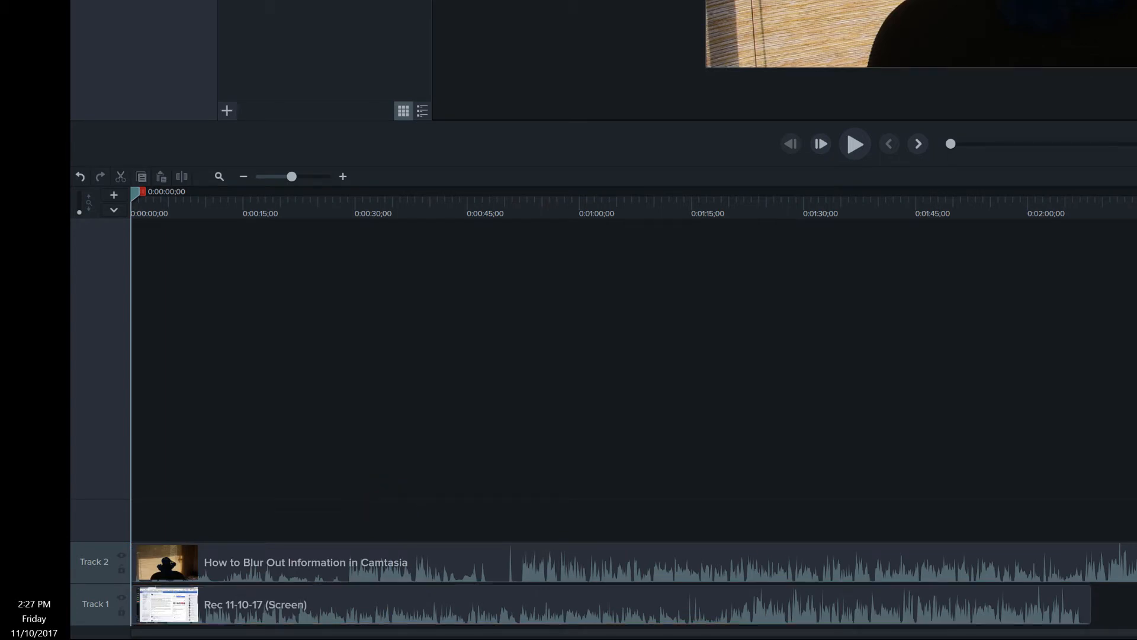
left_click_drag(518, 604, 784, 616)
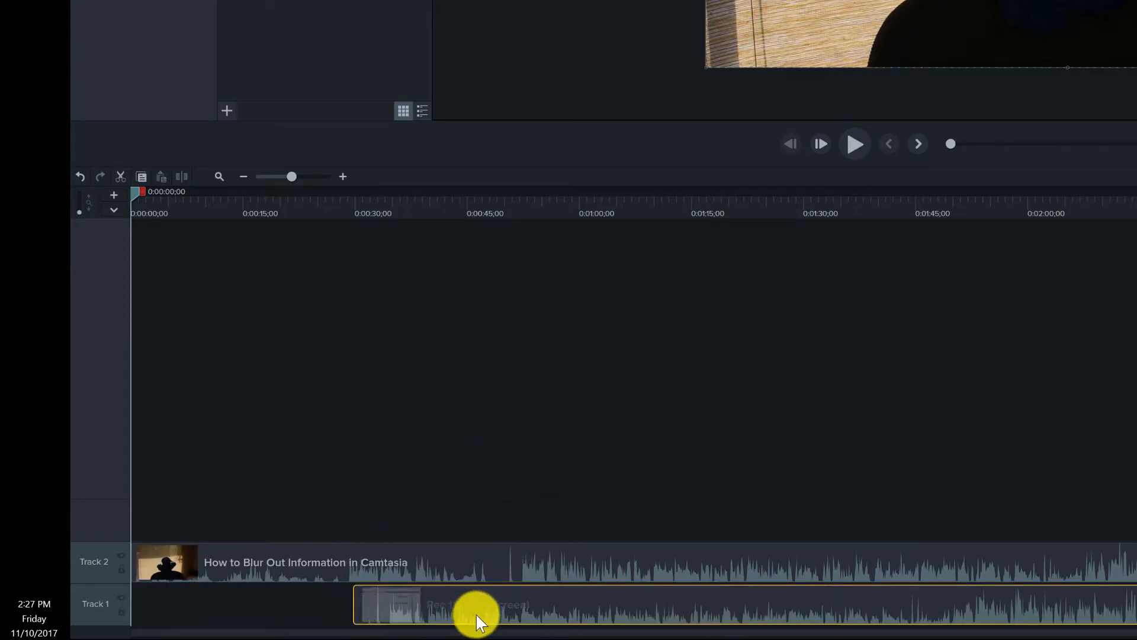
left_click_drag(542, 612, 604, 611)
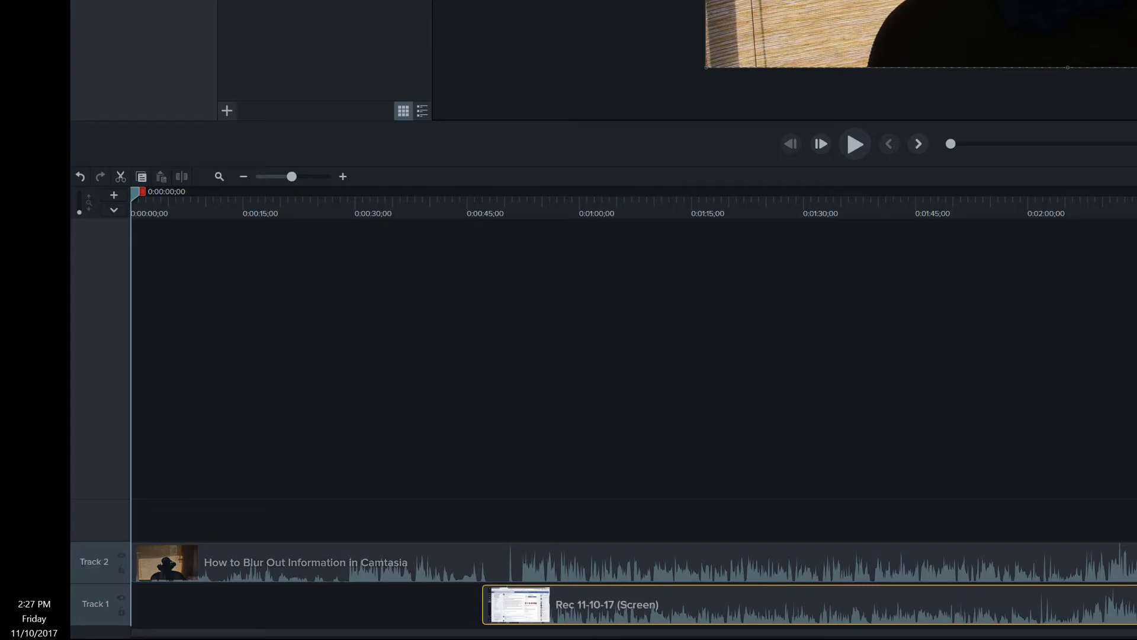
left_click(134, 564)
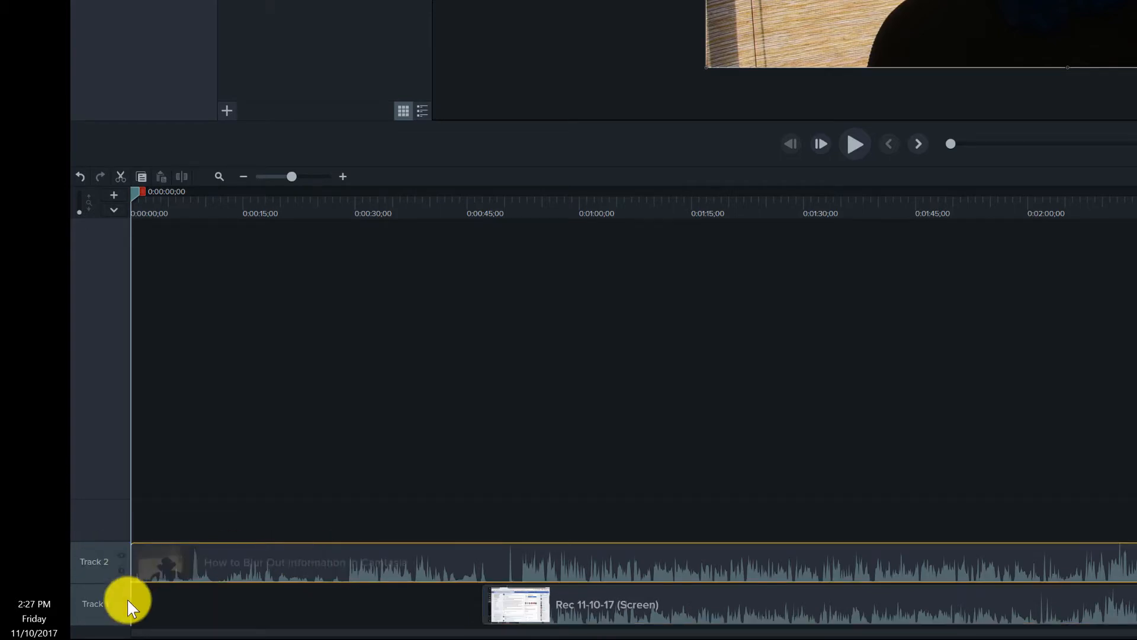
left_click(526, 604)
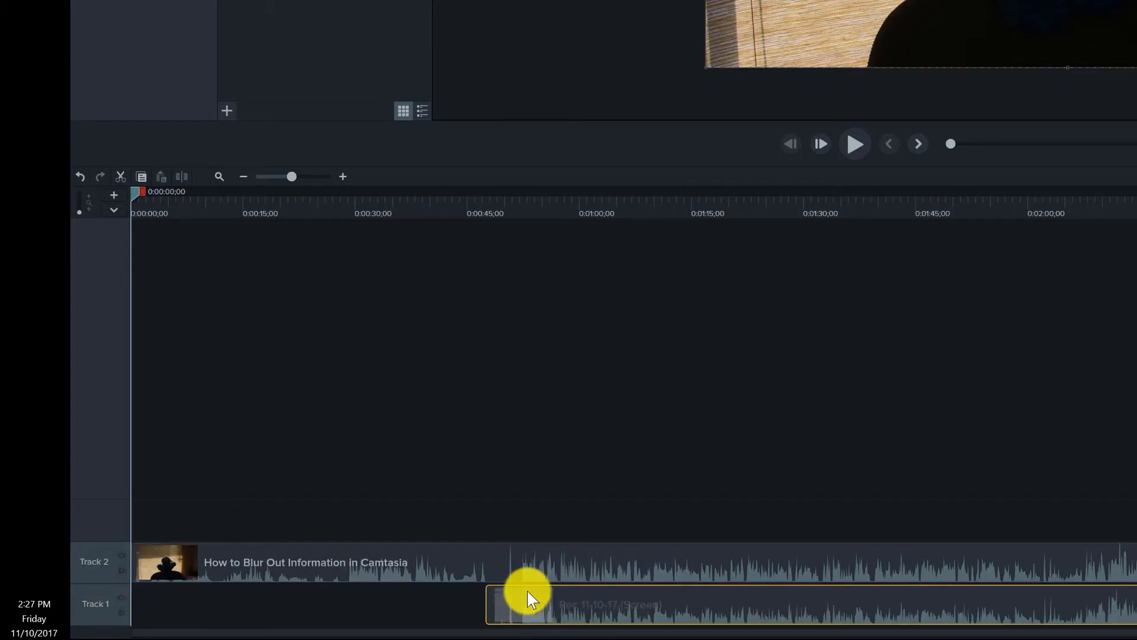
Nudge the webcam clip on Track 2 so its audio spike just after 0:00:50;15 lines up with the matching spike on Track 1
left_click(492, 195)
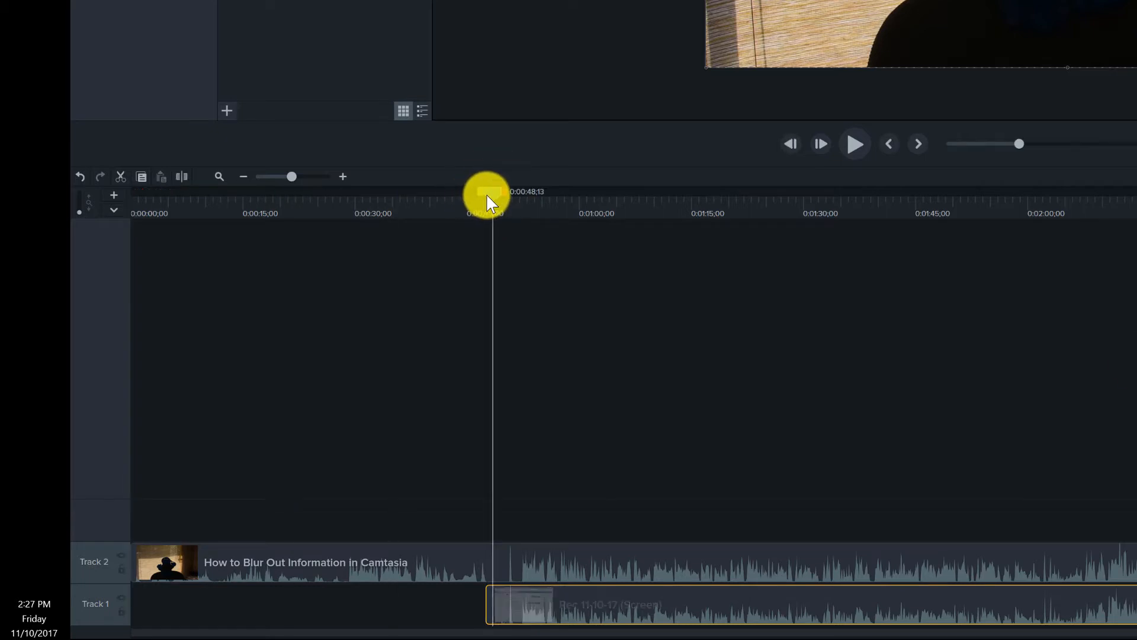
left_click_drag(487, 197, 506, 195)
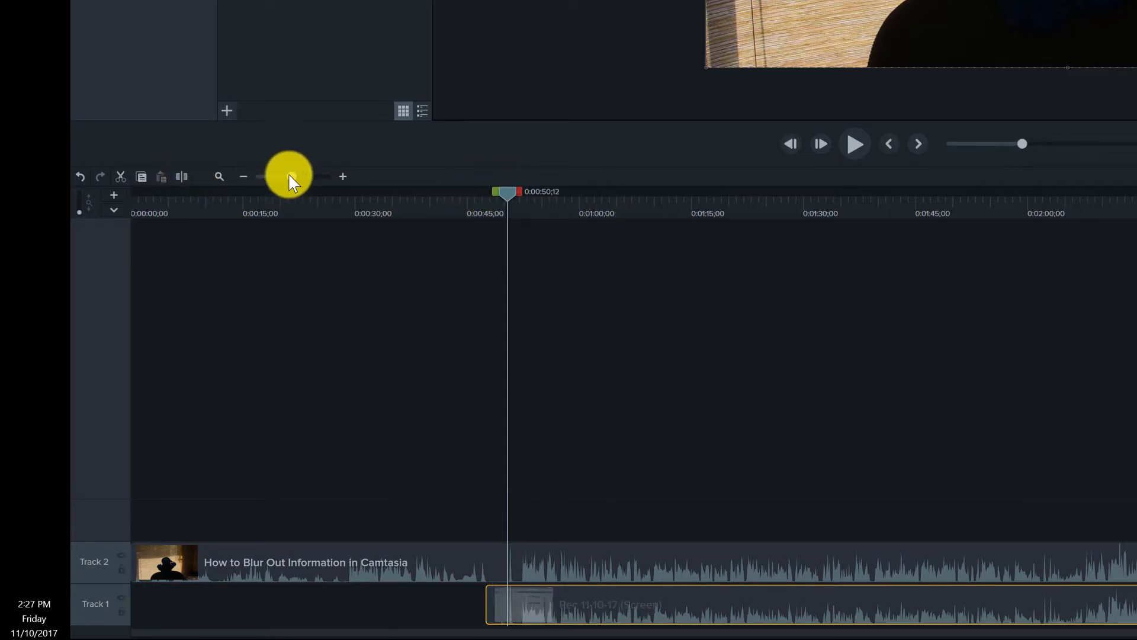
left_click_drag(288, 173, 322, 179)
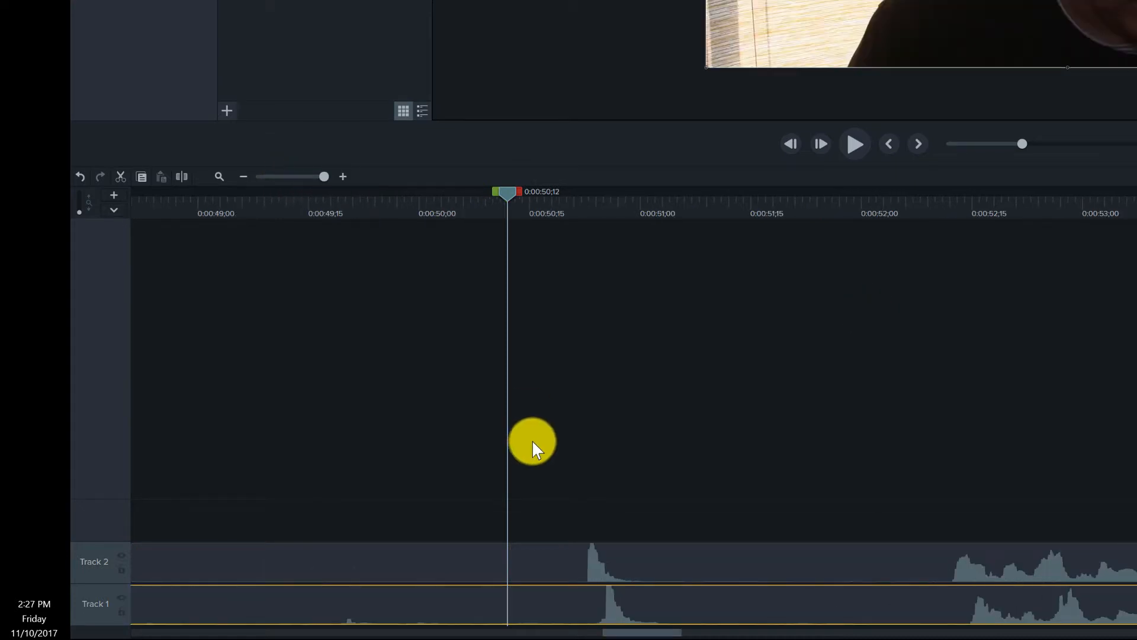
left_click_drag(660, 566, 669, 562)
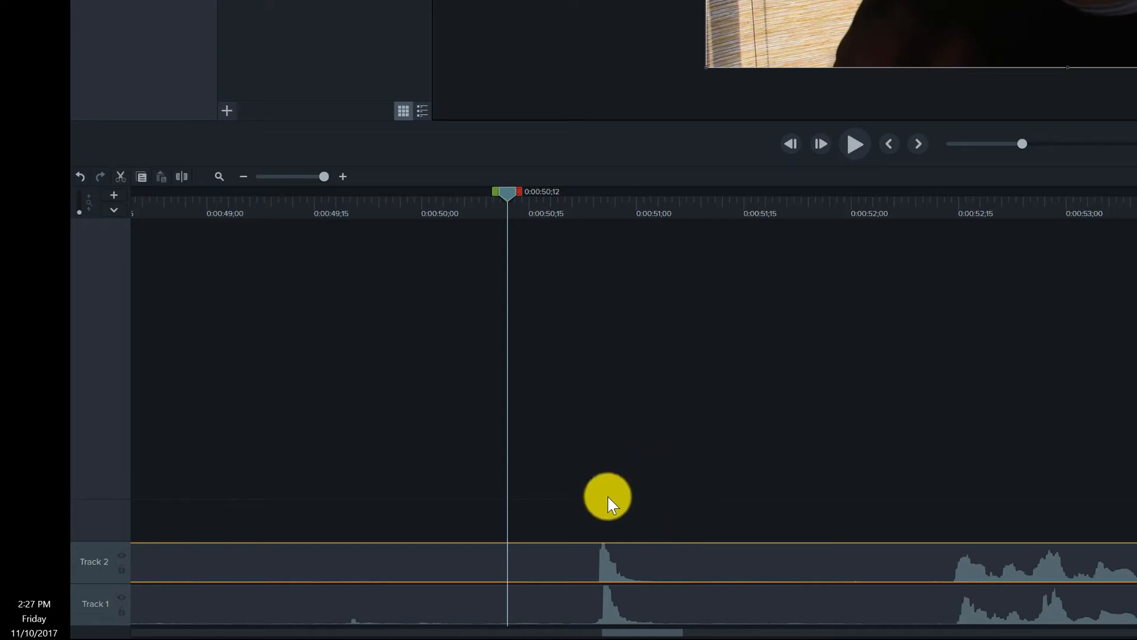
left_click(596, 519)
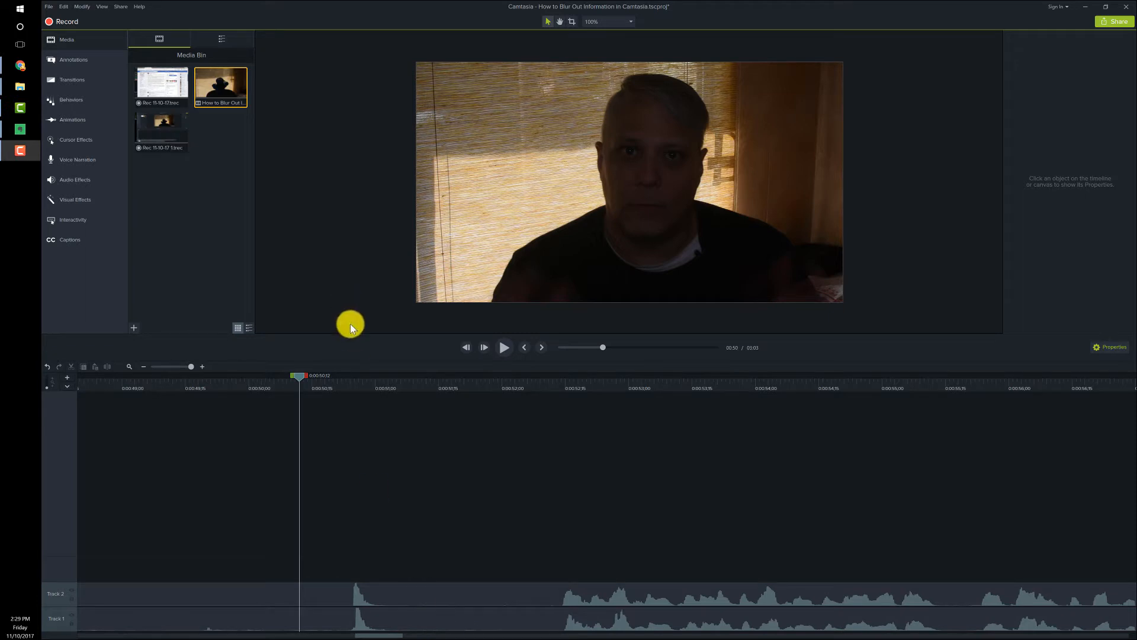
Play across the matching audio spikes and inspect the alignment of both tracks up to 0:00:52;13
left_click(353, 388)
left_click_drag(352, 379, 311, 379)
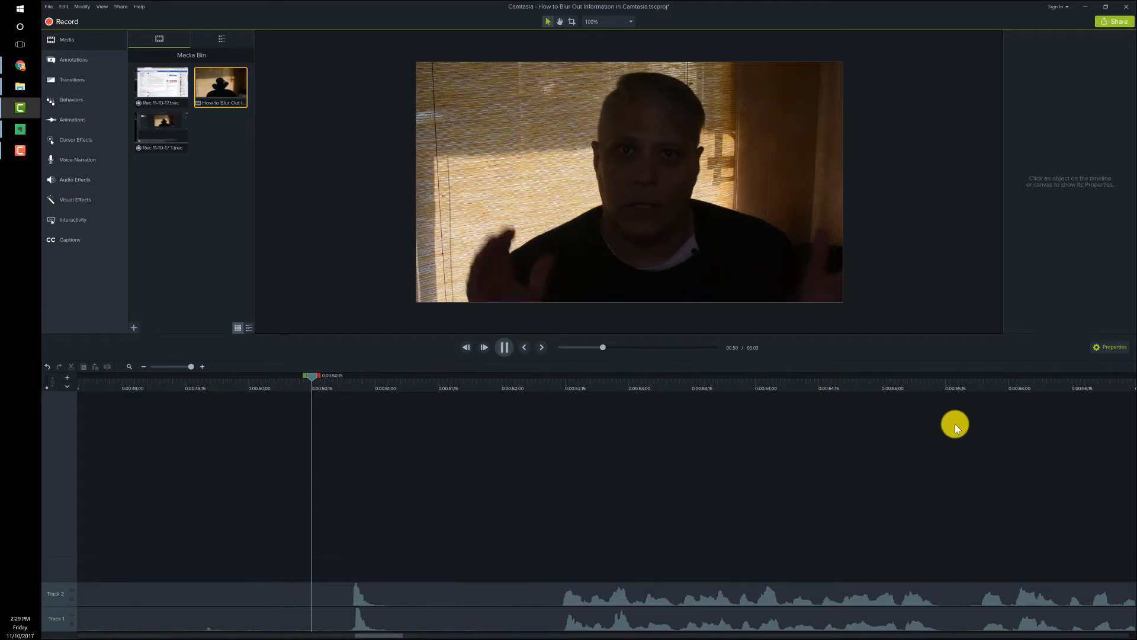
key("space")
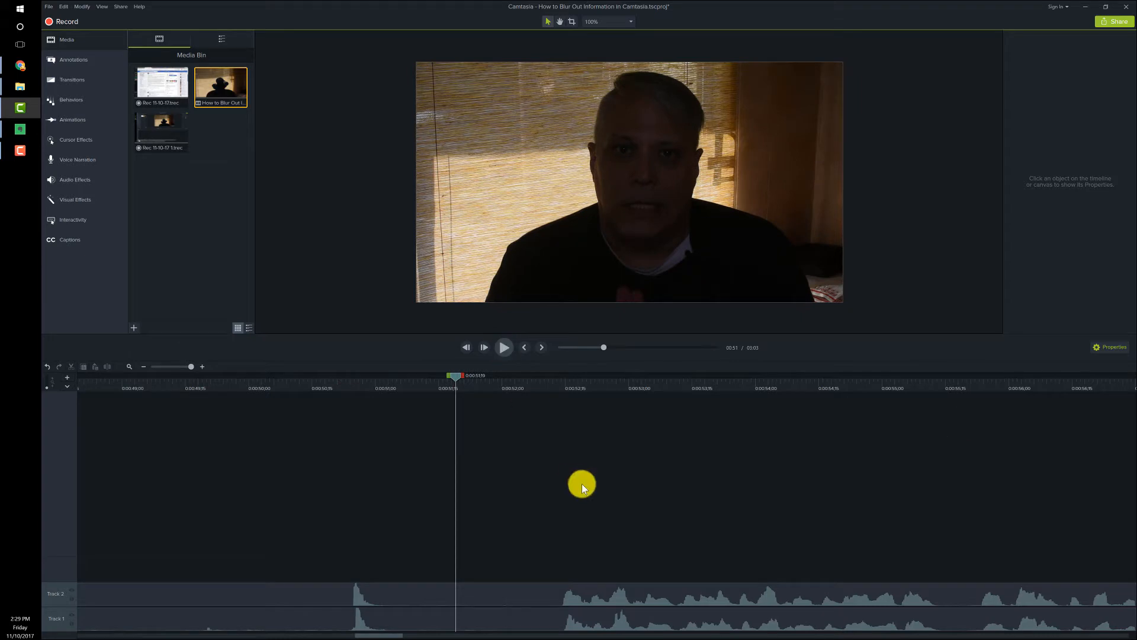
left_click(544, 386)
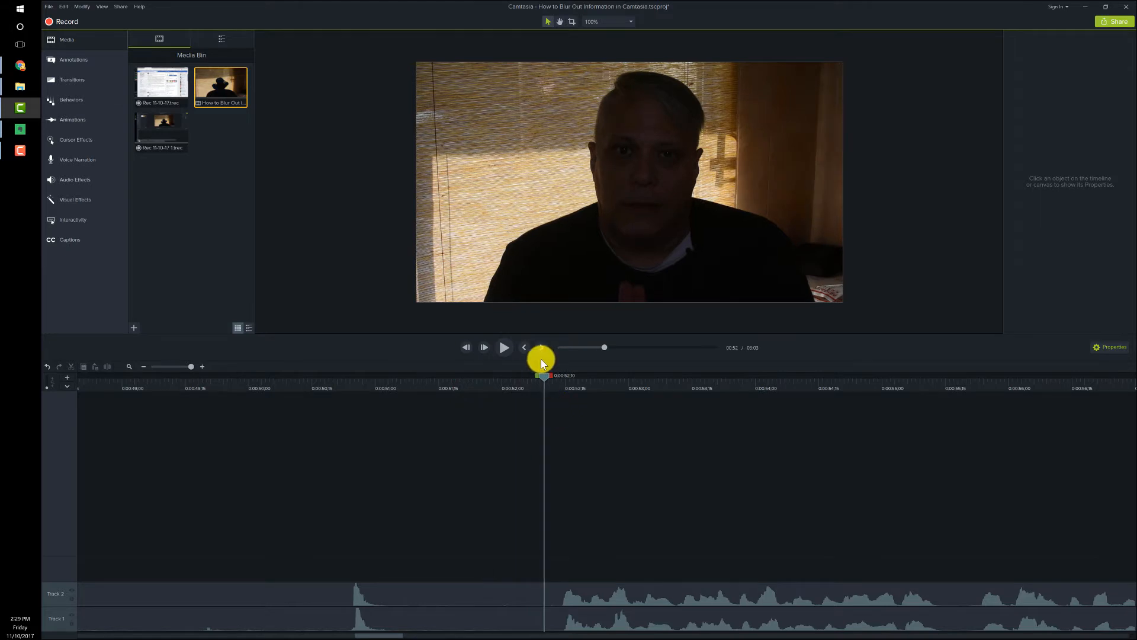
left_click_drag(547, 375, 557, 381)
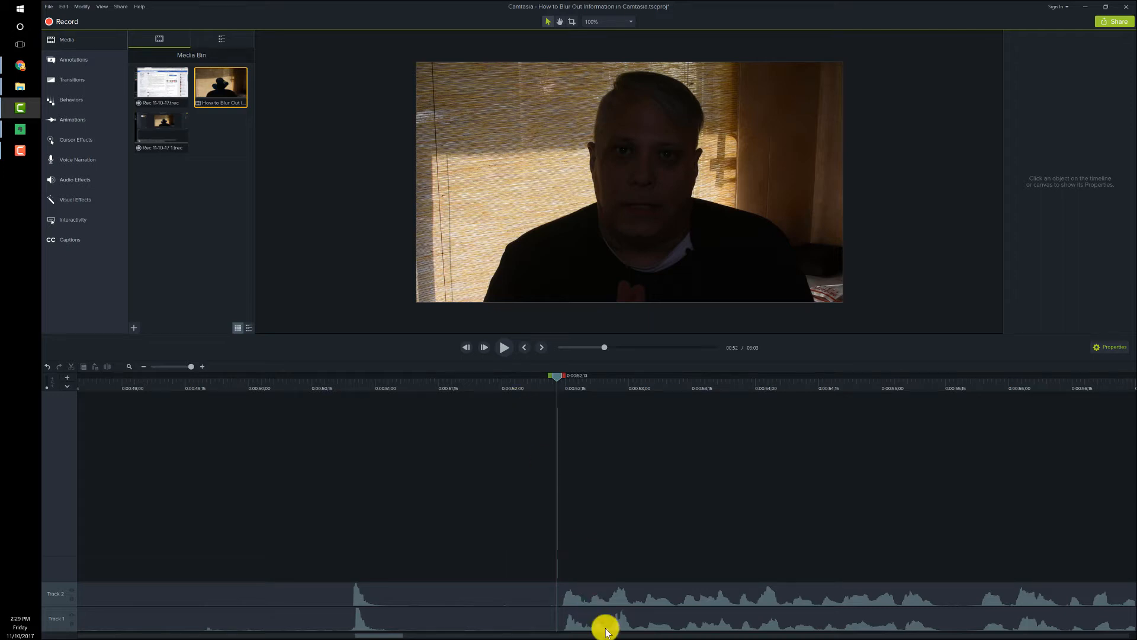
Check the clips on both tracks and move the playhead to 0:01:32;23
left_click(599, 216)
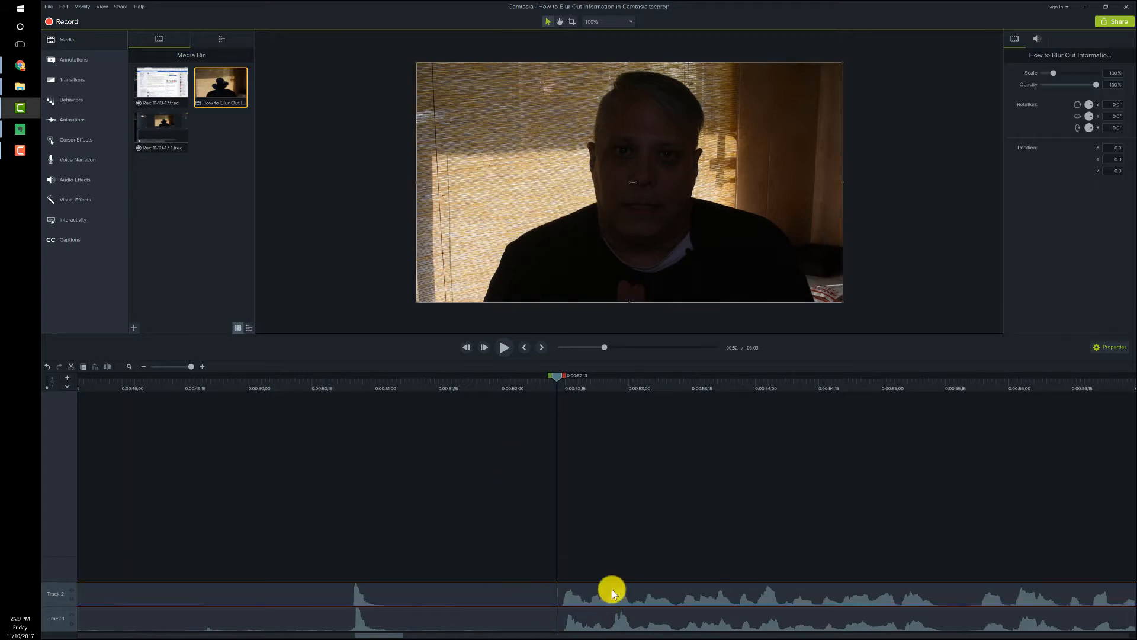
left_click(591, 616)
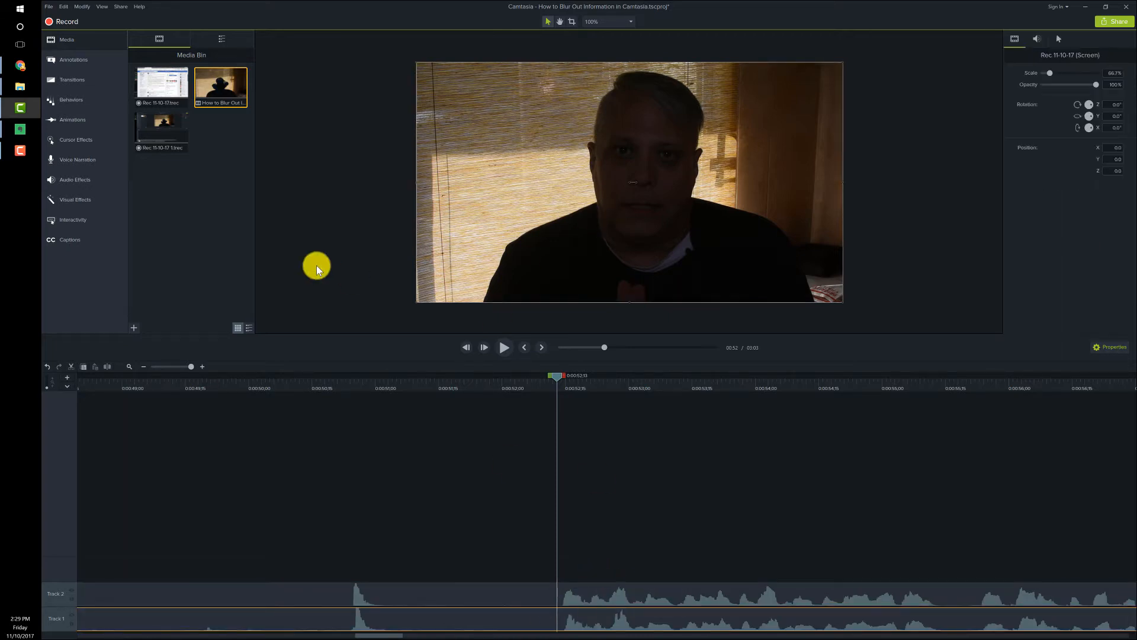
left_click_drag(191, 366, 170, 363)
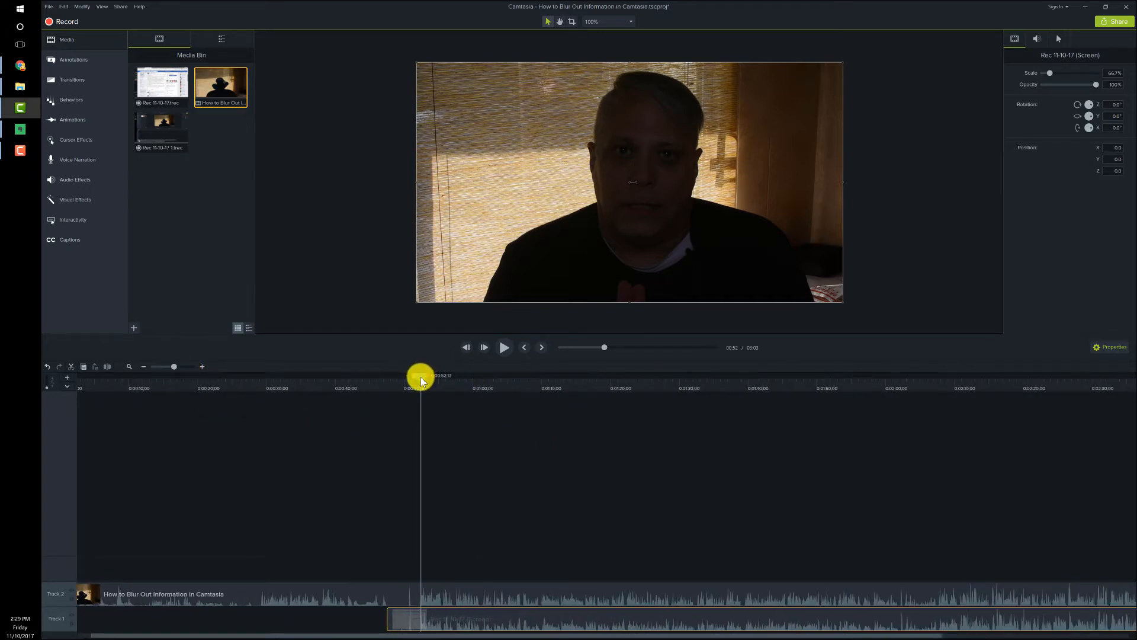
left_click_drag(438, 377, 702, 379)
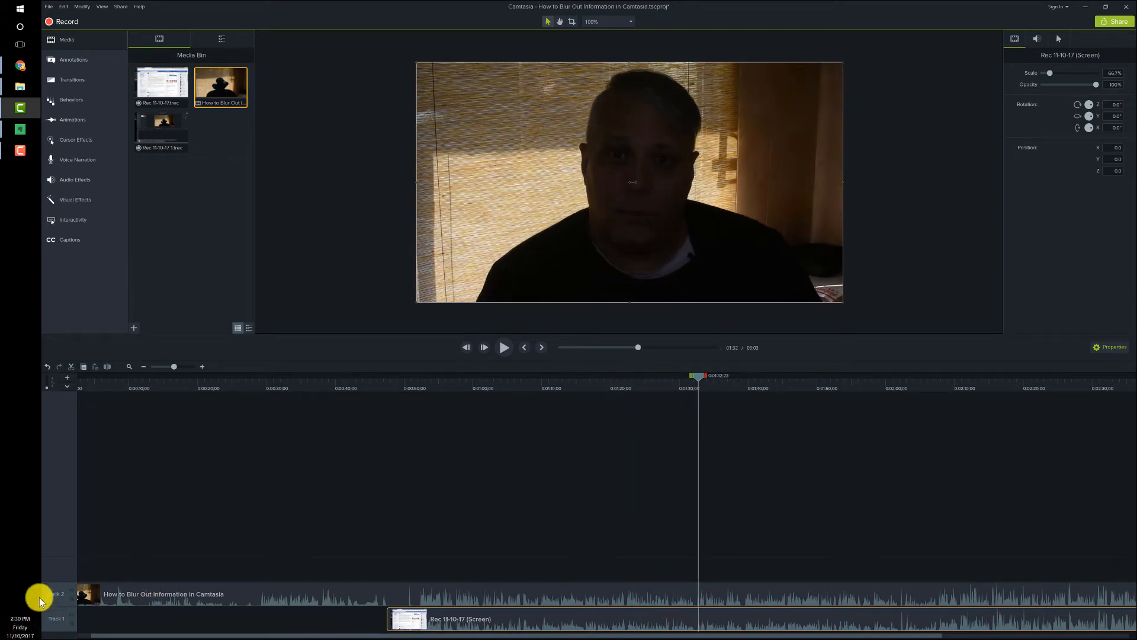
left_click(59, 578)
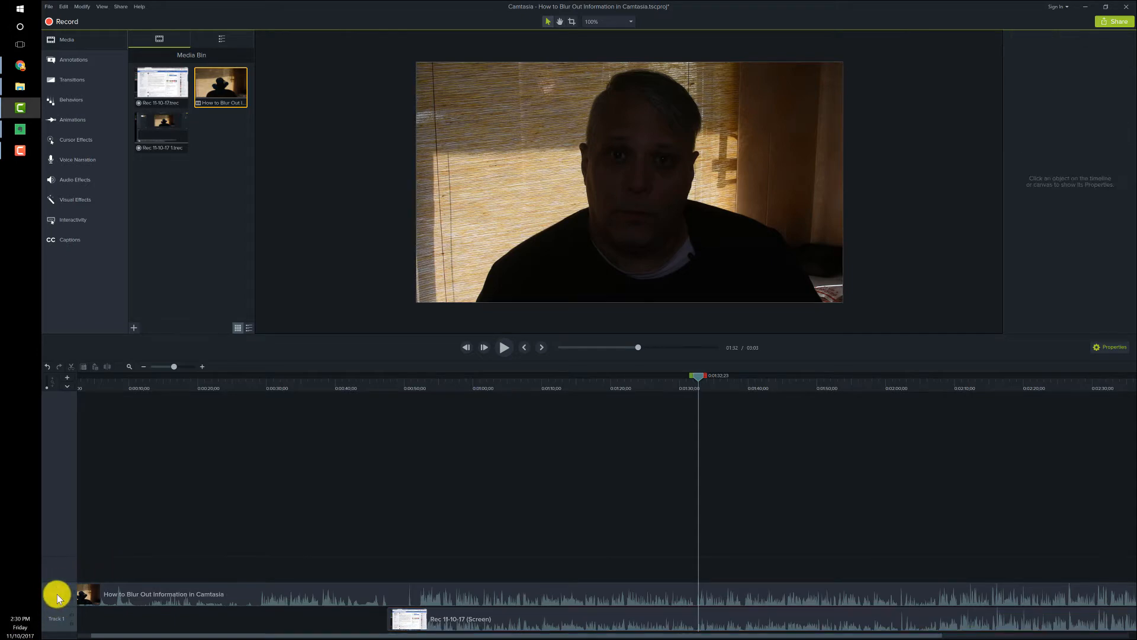
Shift the webcam video aside on the canvas to reveal the screen recording beneath, and restore its original position
left_click(593, 131)
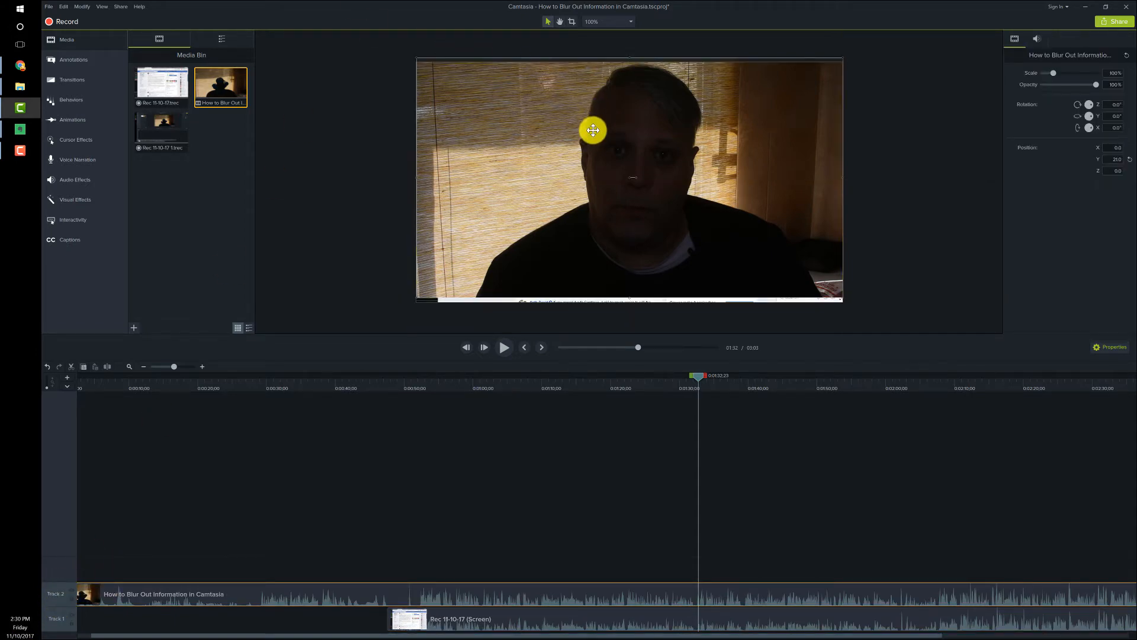
key("ctrl+z")
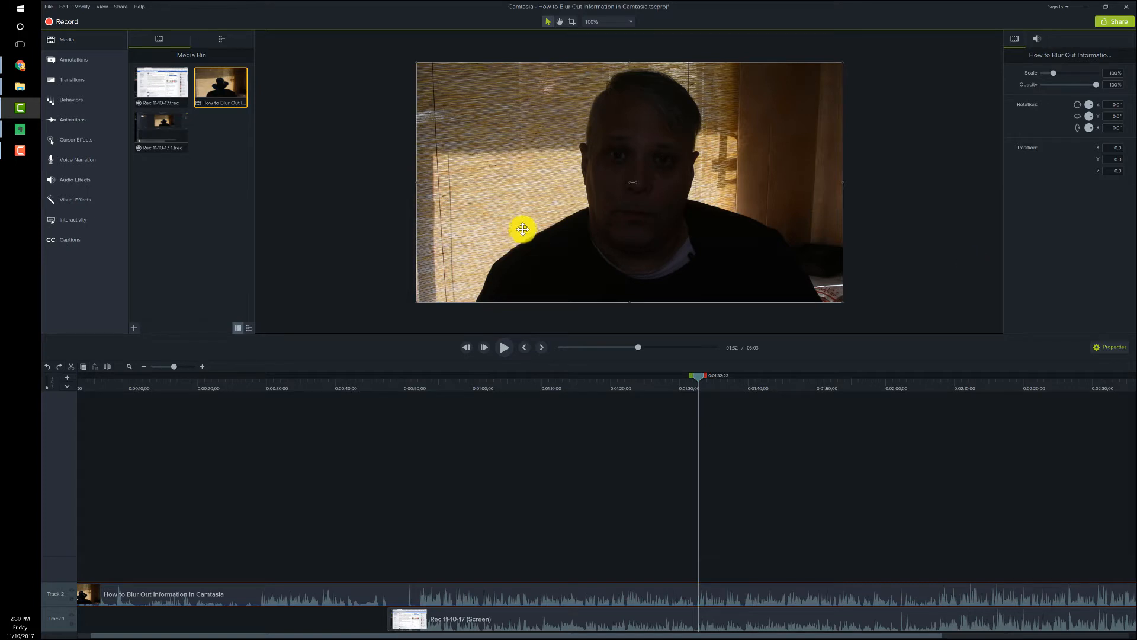
left_click_drag(521, 229, 759, 234)
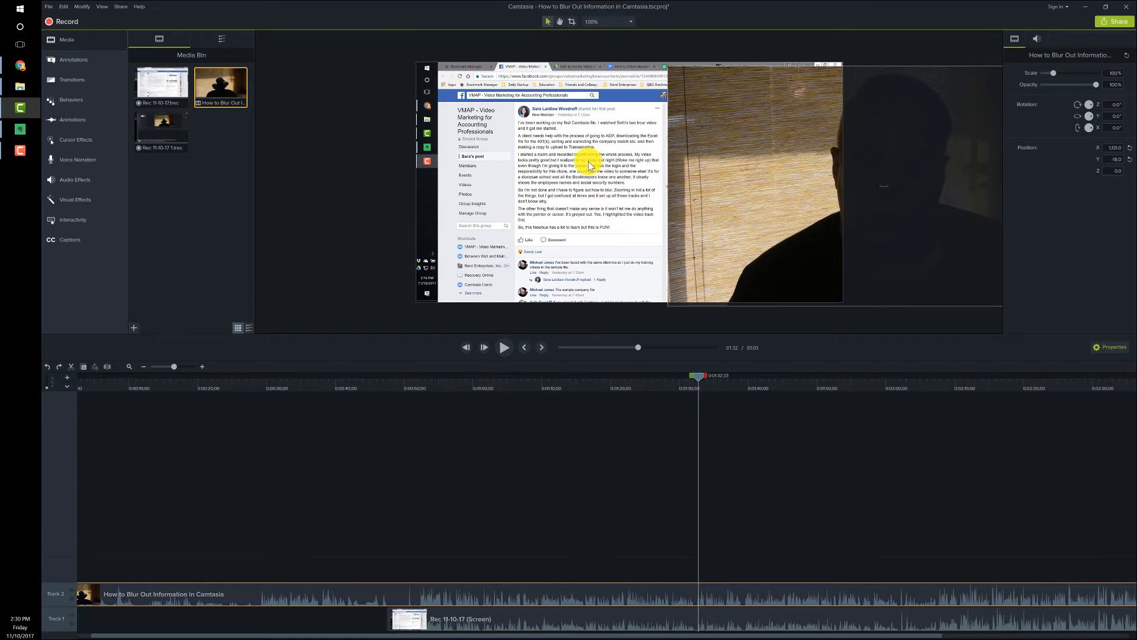
left_click_drag(710, 157, 464, 157)
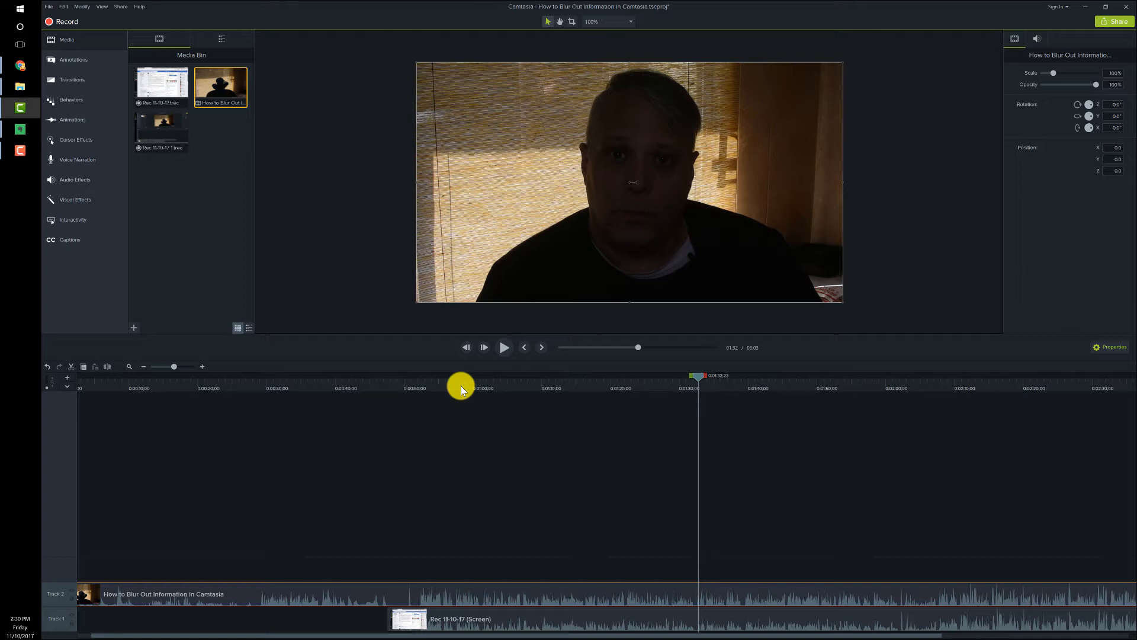
Play a short stretch of both clips together, and separate the audio and video of the Rec 11-10-17 screen recording
left_click(504, 348)
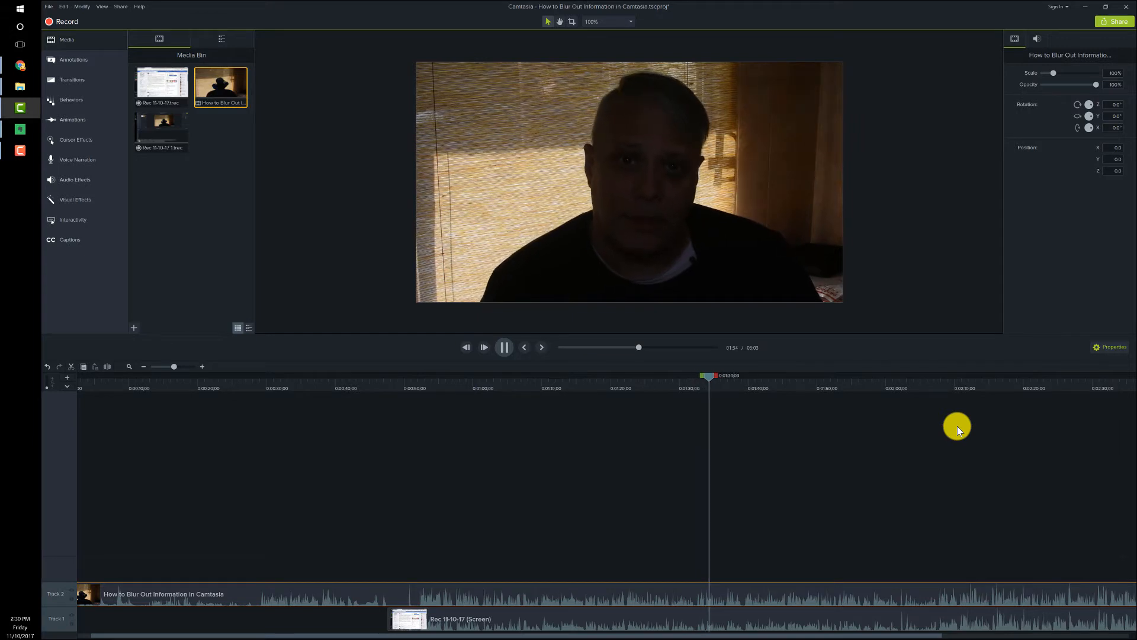
key("space")
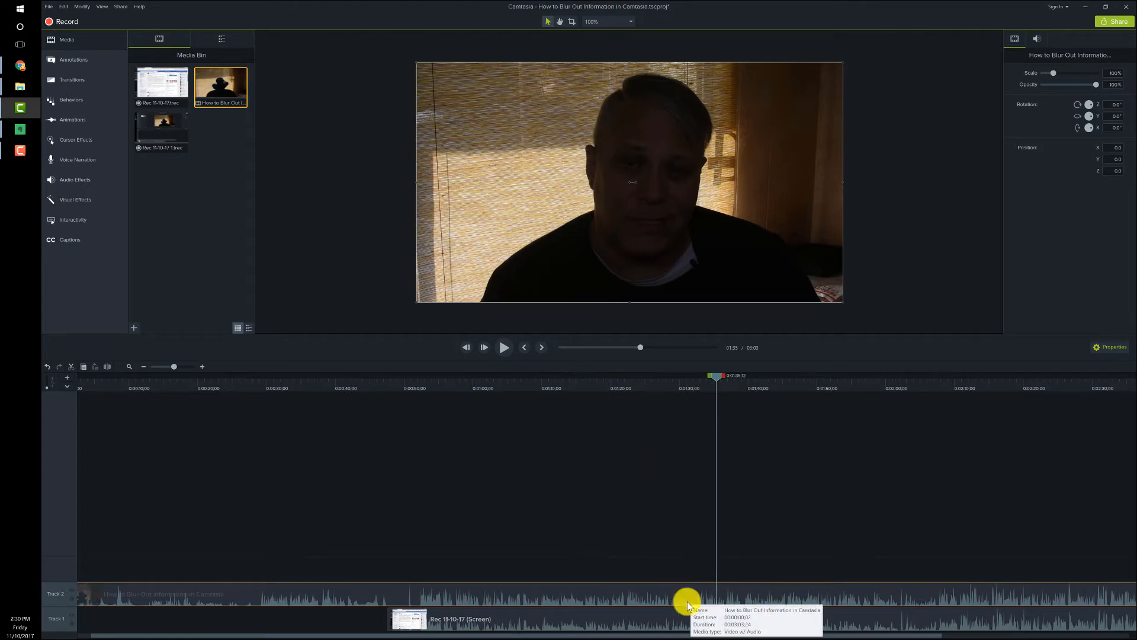
left_click(701, 617)
right_click(635, 610)
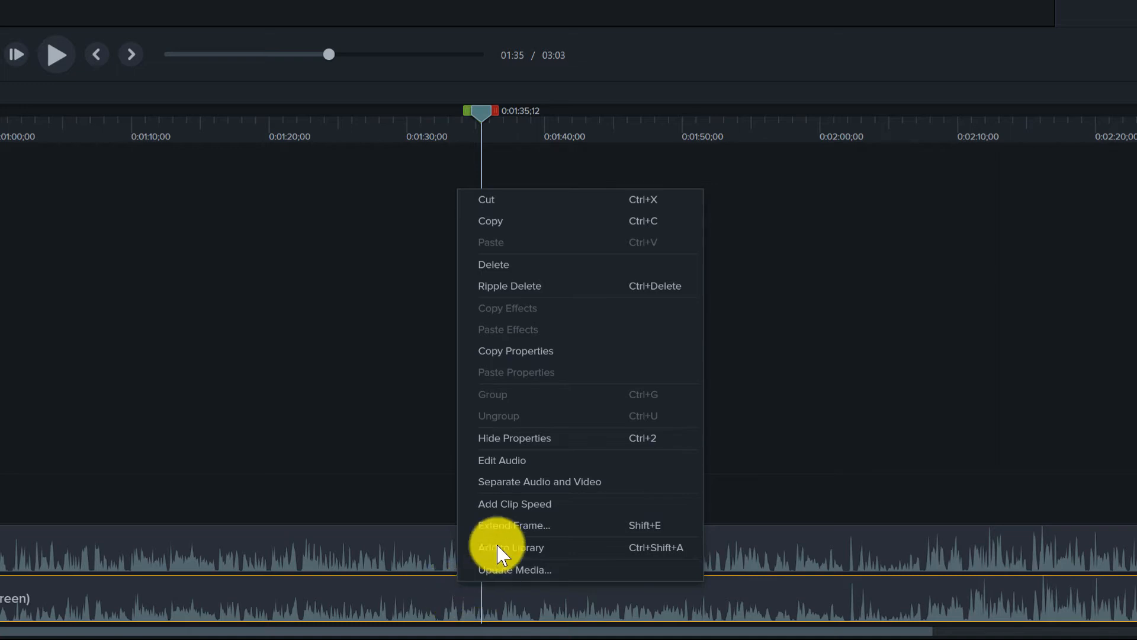
left_click(471, 603)
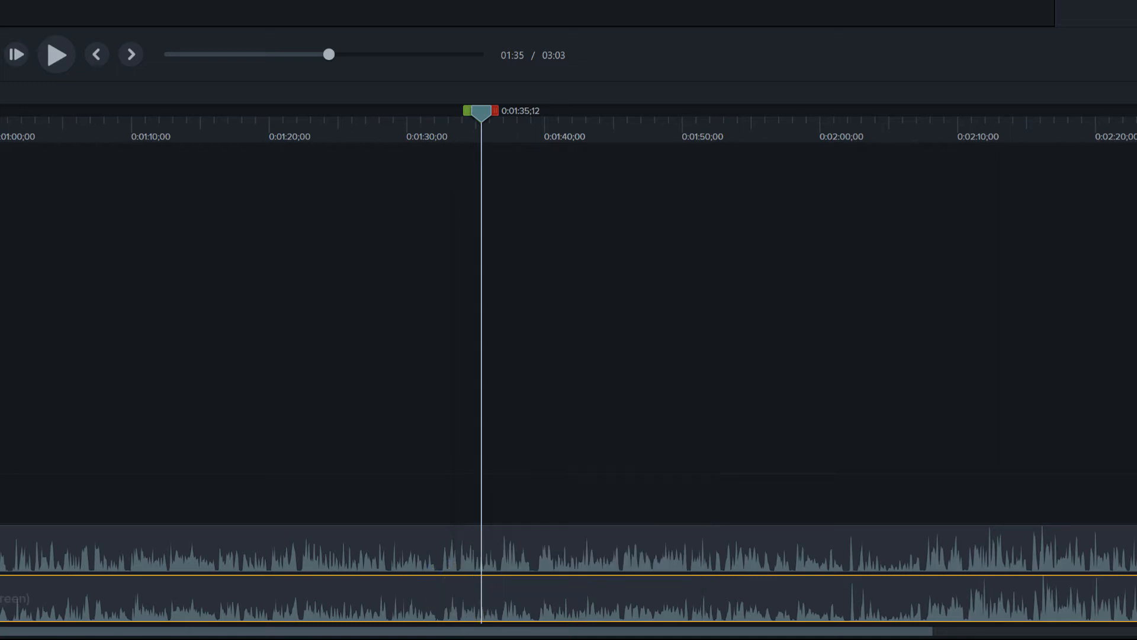
right_click(463, 616)
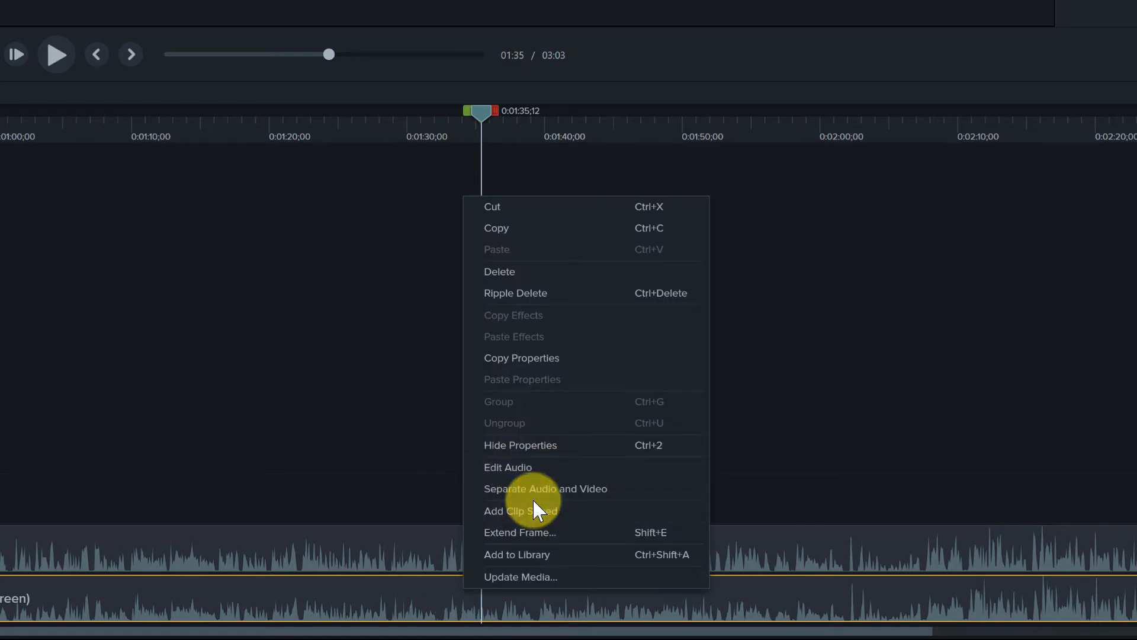
left_click(563, 489)
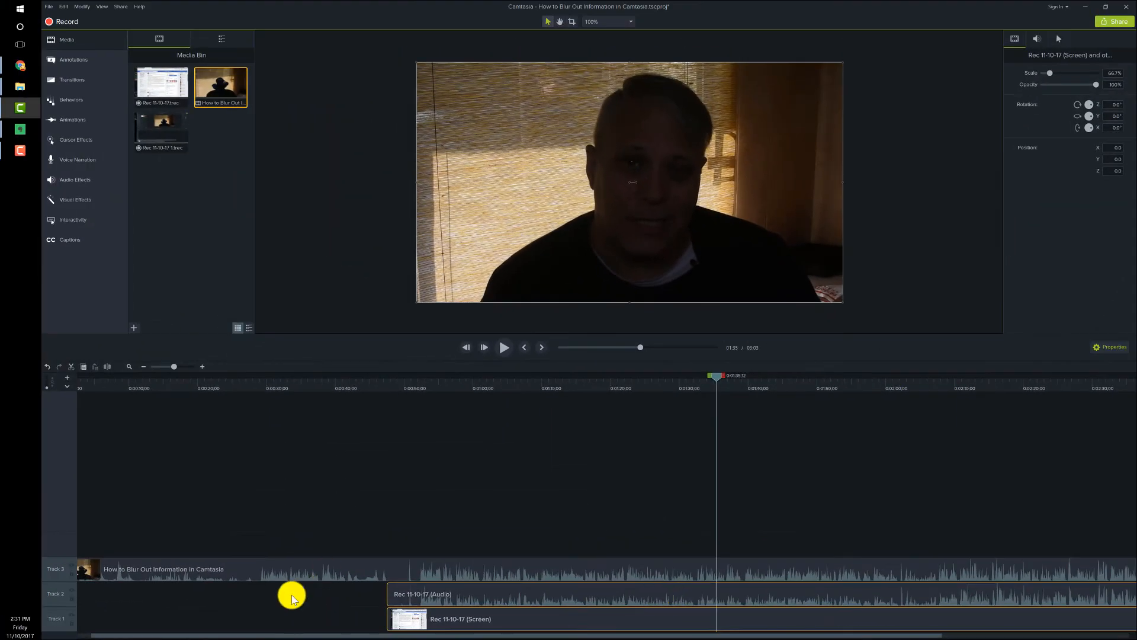
Delete the separated Rec 11-10-17 audio clip from Track 2 and move the webcam clip down from Track 3 into its place
left_click(45, 577)
left_click(600, 597)
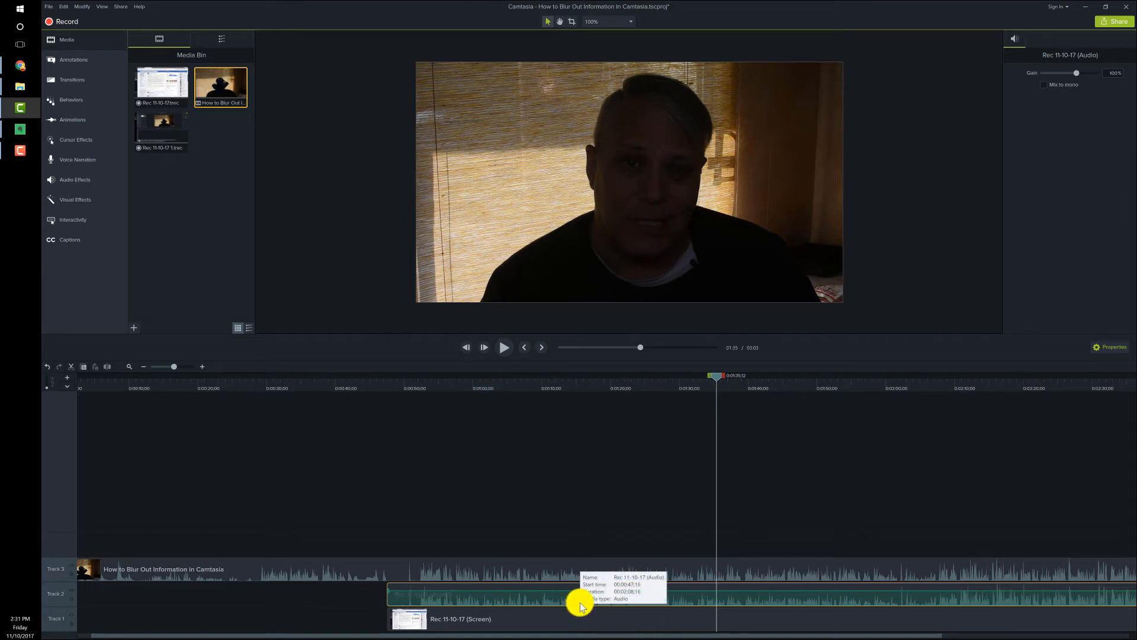
key("Delete")
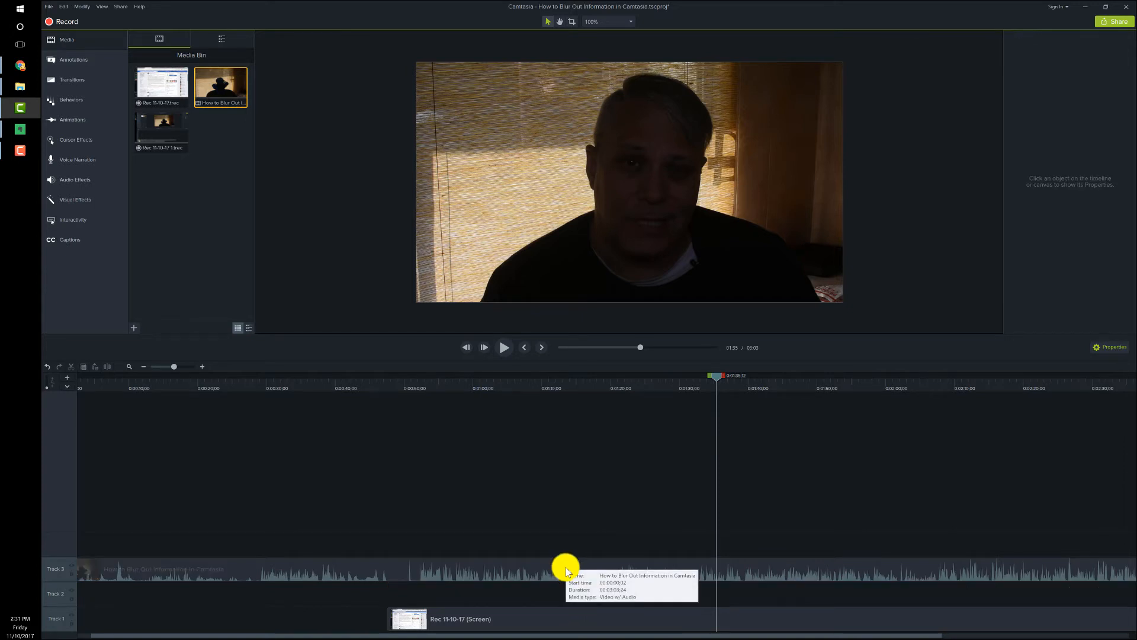
left_click(566, 569)
left_click_drag(567, 589, 528, 588)
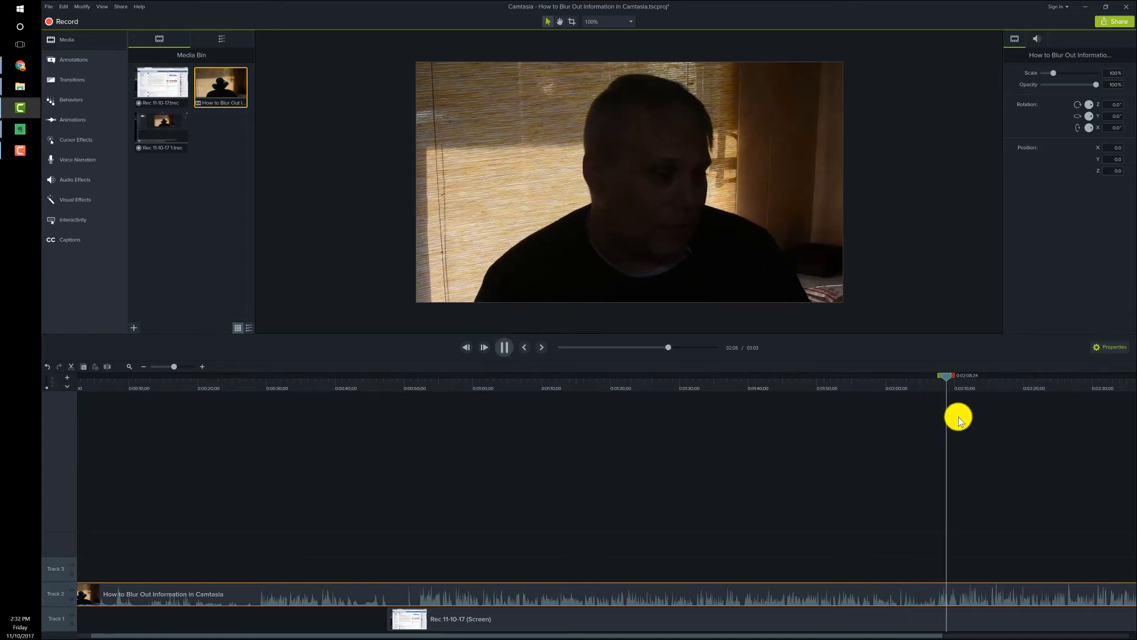
Pause playback and move the playhead back to 0:02:05;29
key("space")
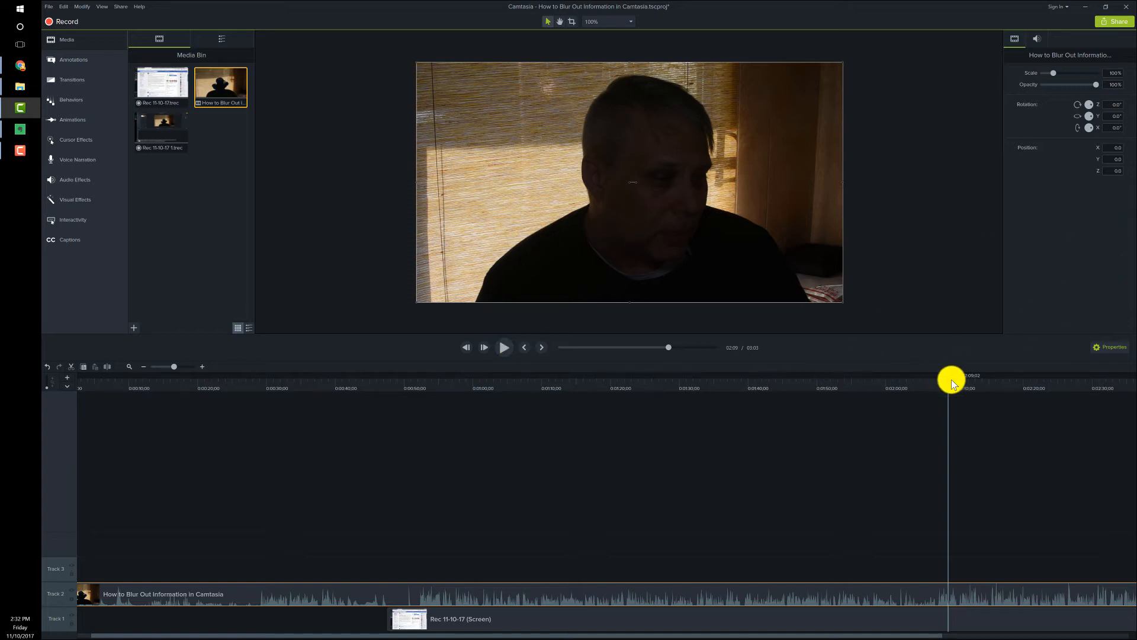
left_click_drag(944, 379, 929, 379)
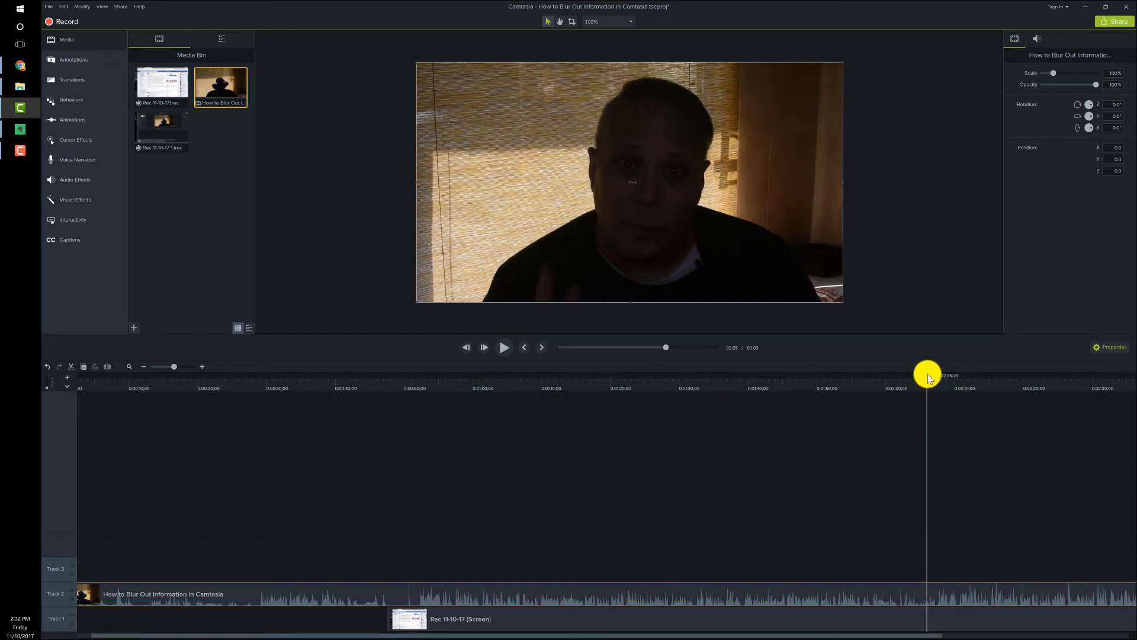
left_click(870, 578)
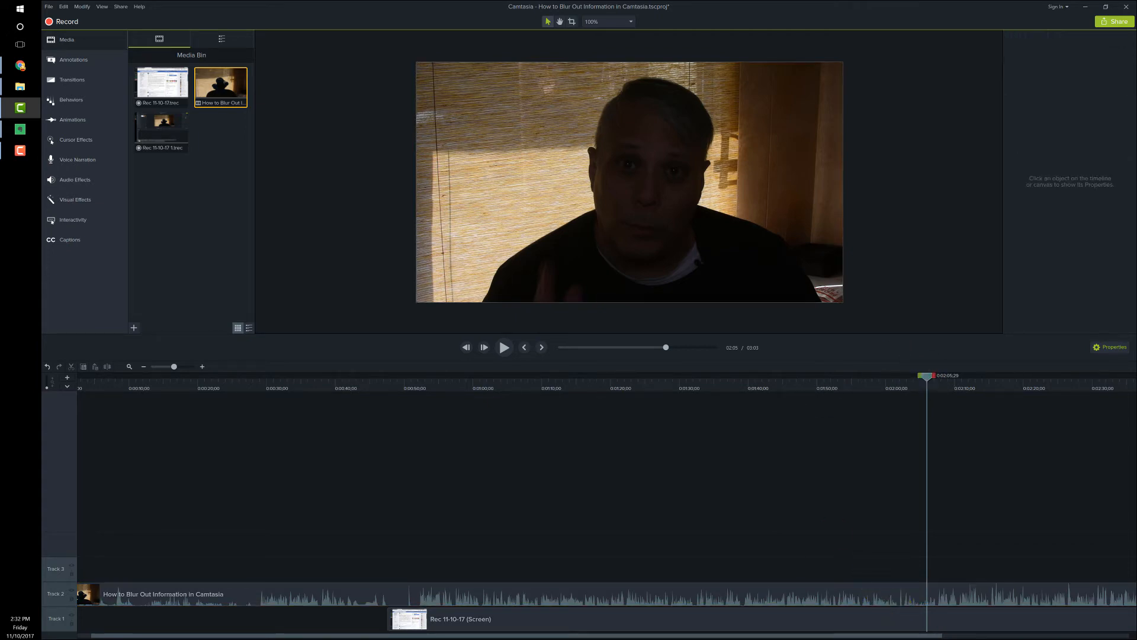
Add a Custom animation to the webcam clip on Track 2 at the playhead and set its opacity to 0%
left_click(892, 588)
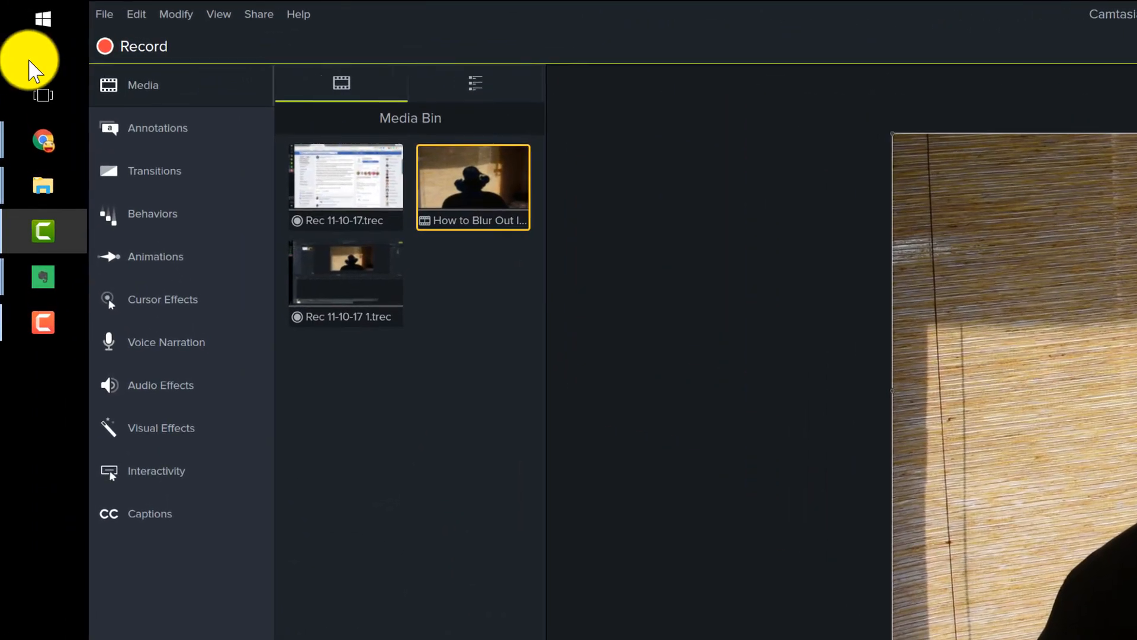
left_click(170, 257)
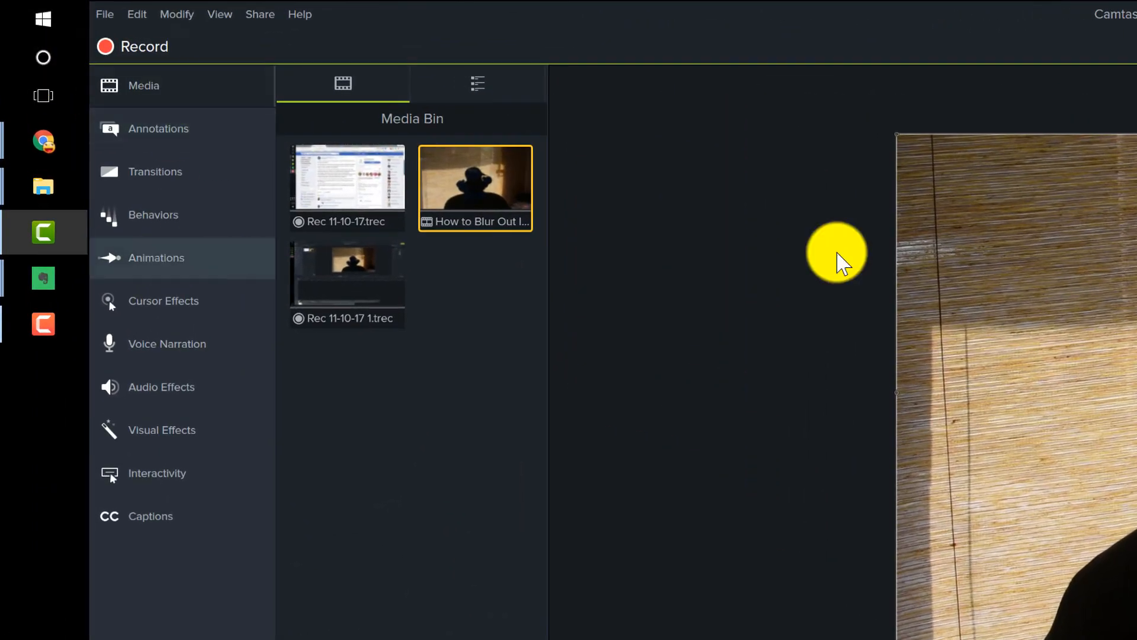
left_click(492, 83)
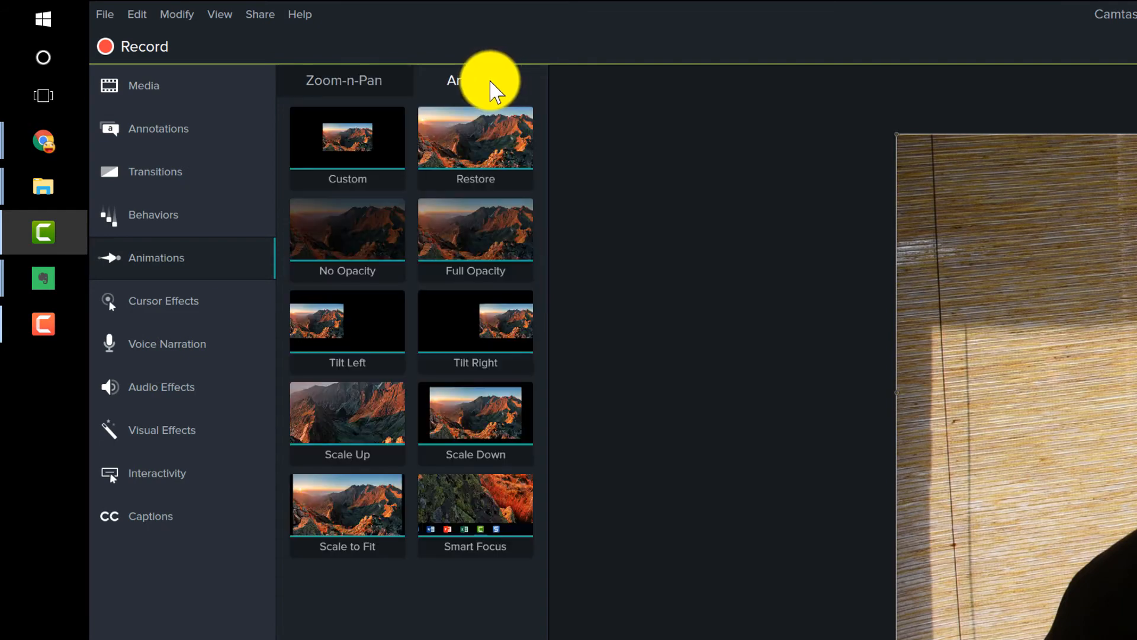
left_click(385, 80)
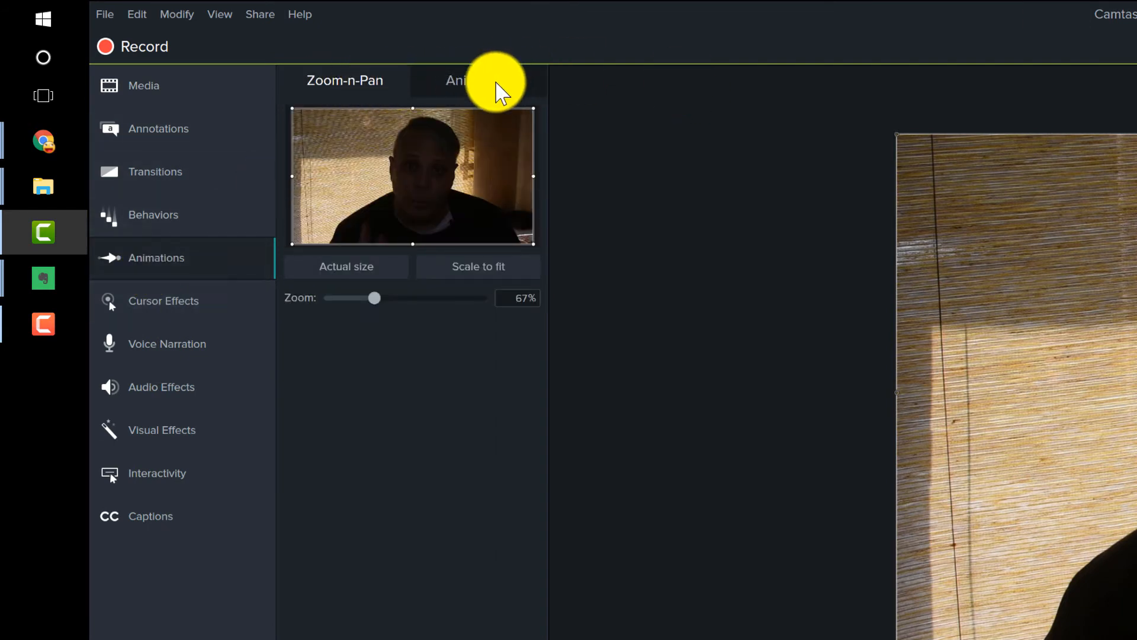
left_click(489, 90)
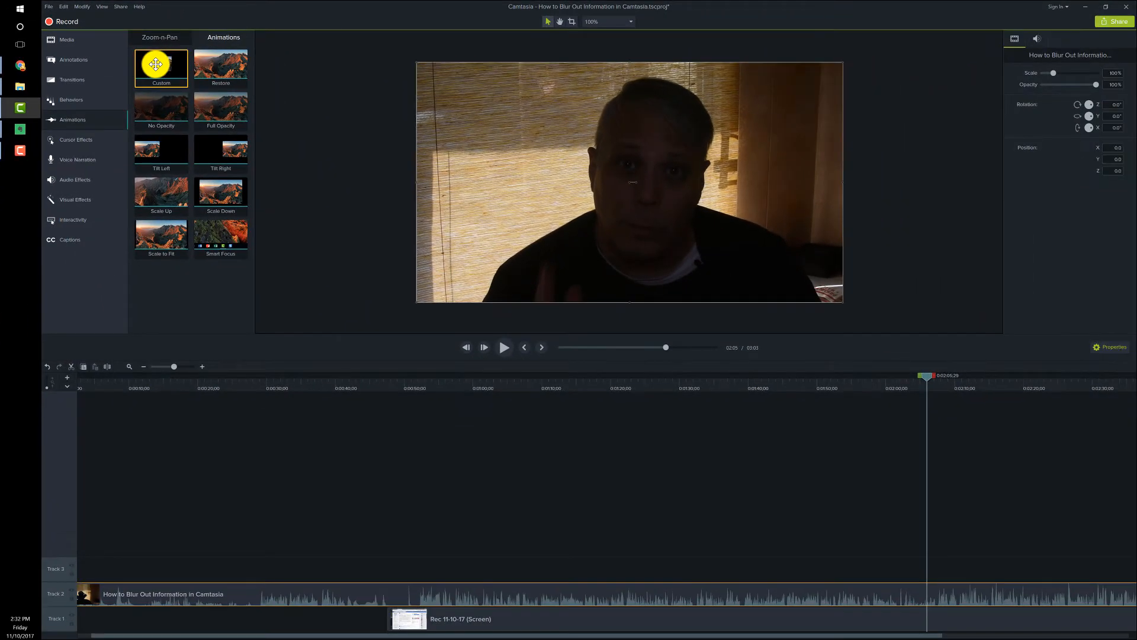
left_click_drag(163, 66, 673, 145)
left_click_drag(632, 182, 633, 182)
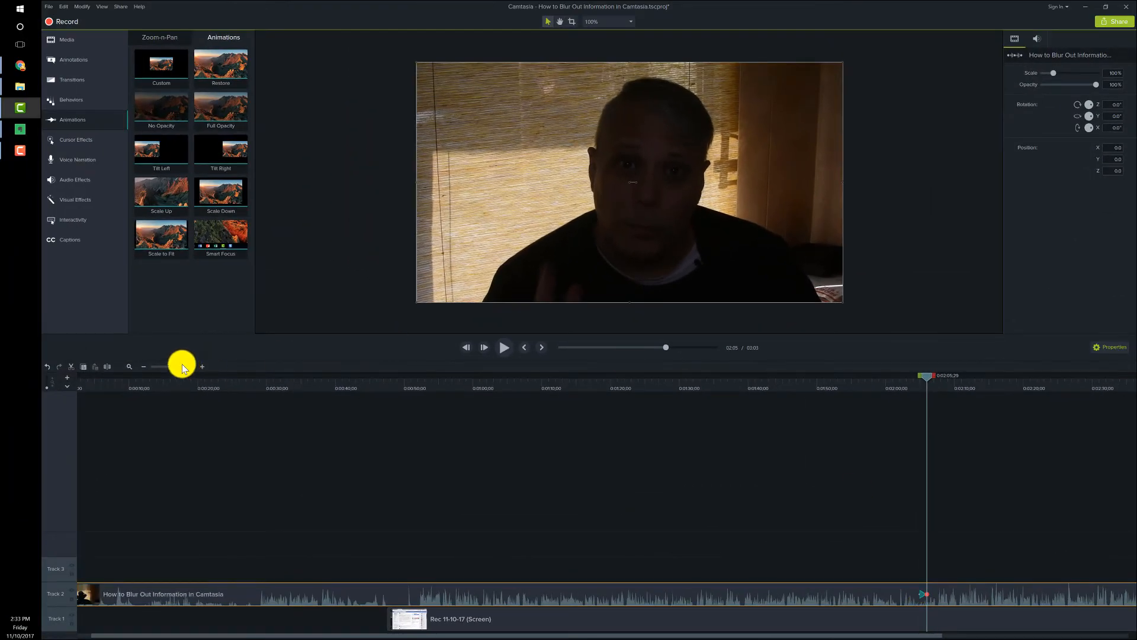
left_click_drag(176, 368, 188, 367)
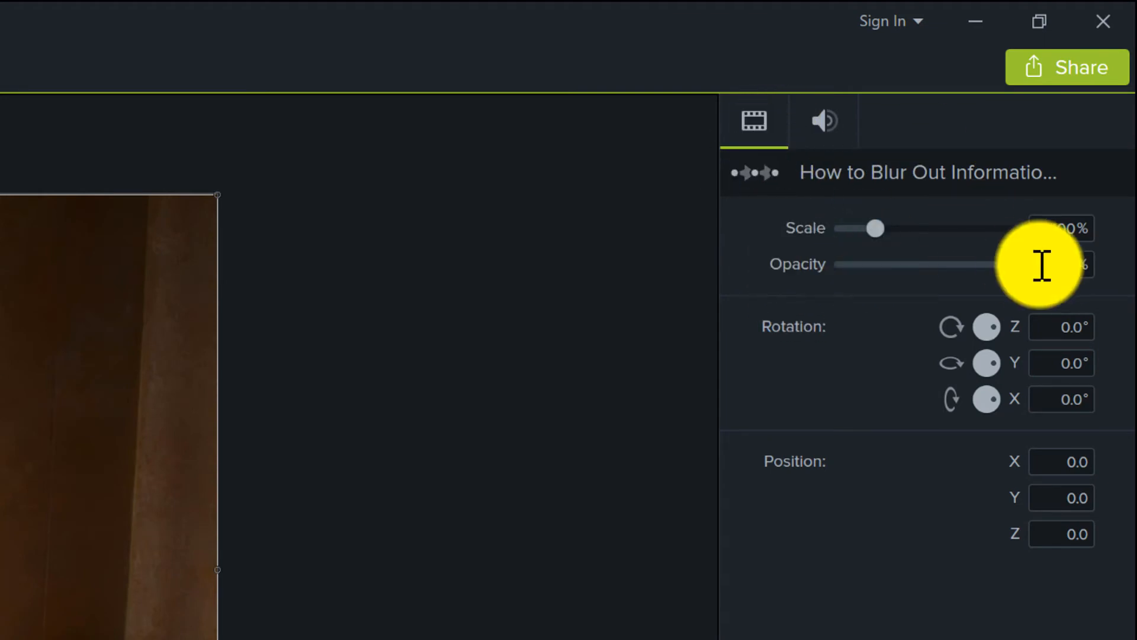
left_click_drag(1016, 249, 831, 255)
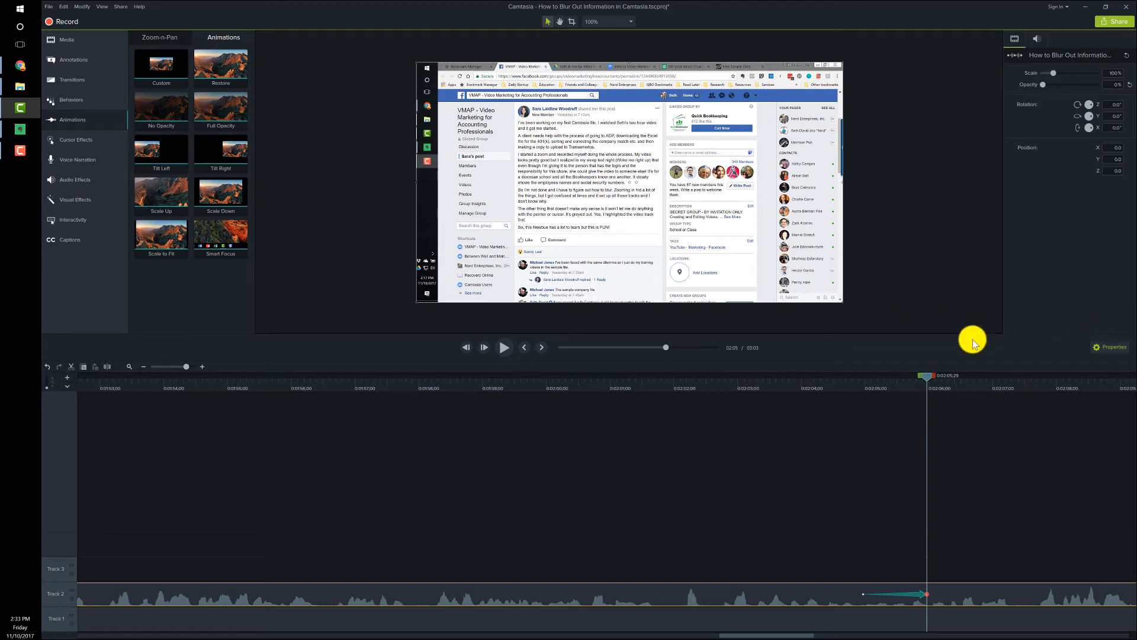
Play the project from just before the webcam's opacity animation through to the spreadsheet section of the screen recording
left_click_drag(926, 377, 828, 372)
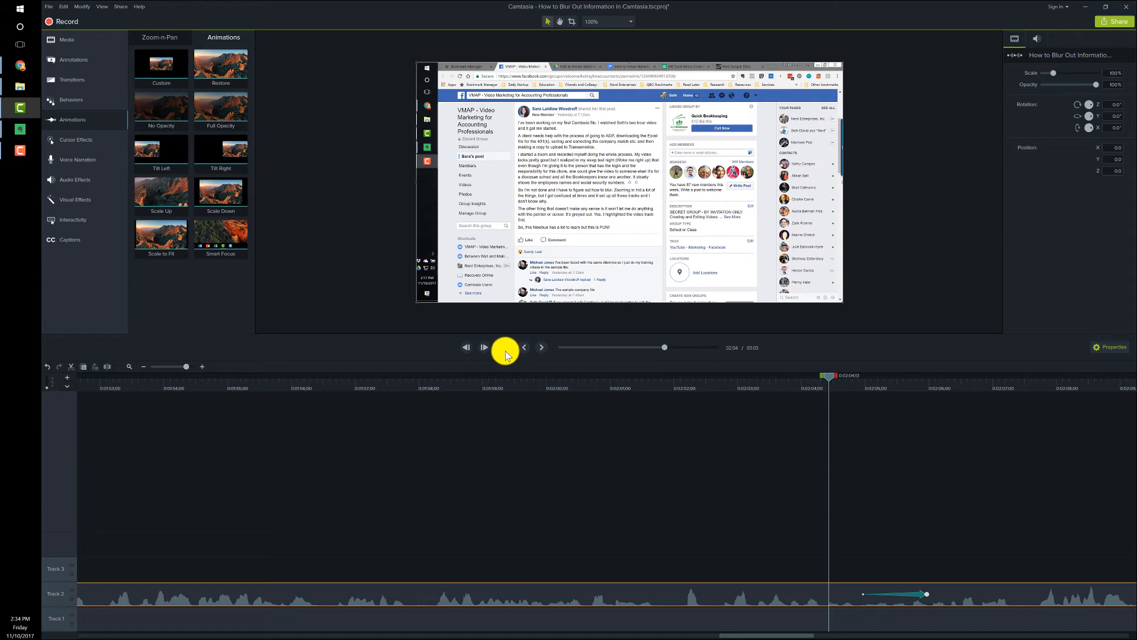
left_click(504, 347)
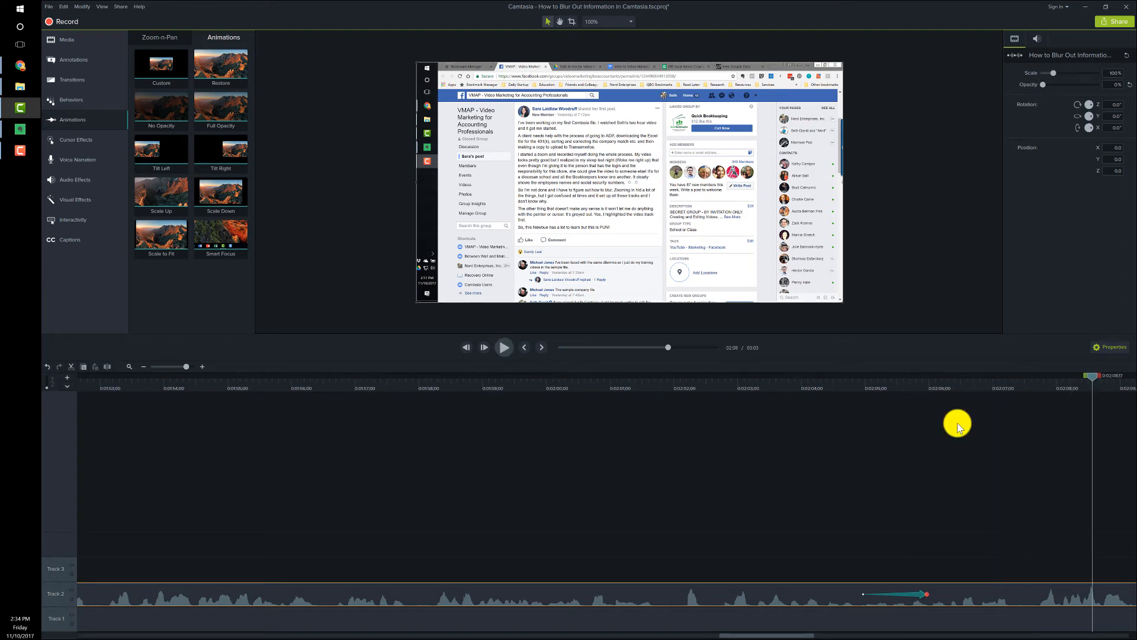
left_click(505, 347)
left_click(505, 348)
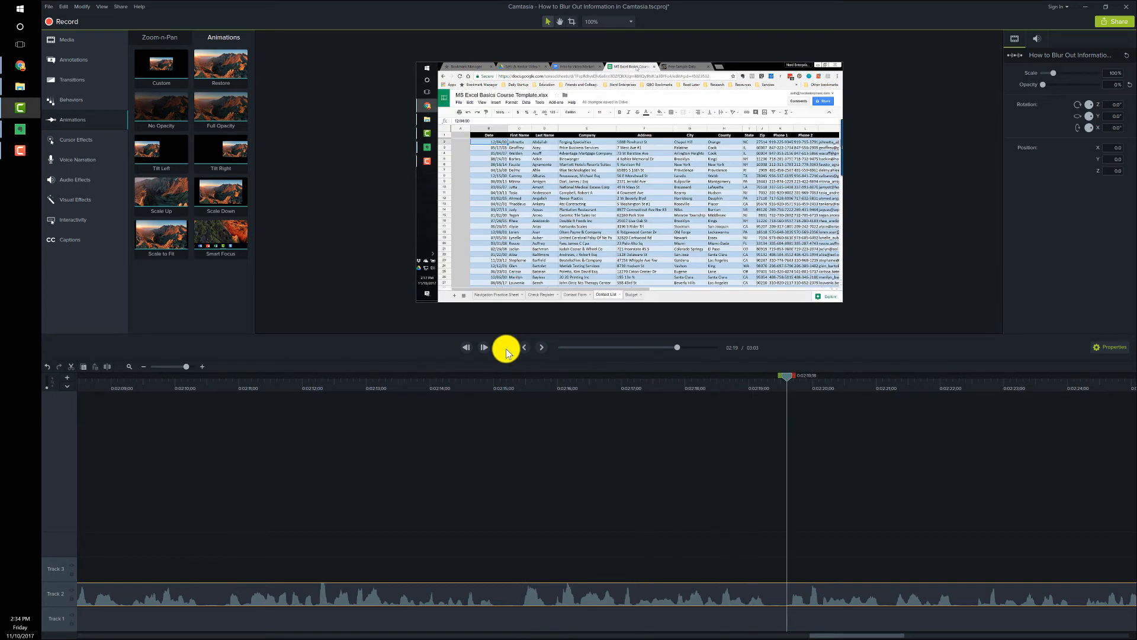
key("space")
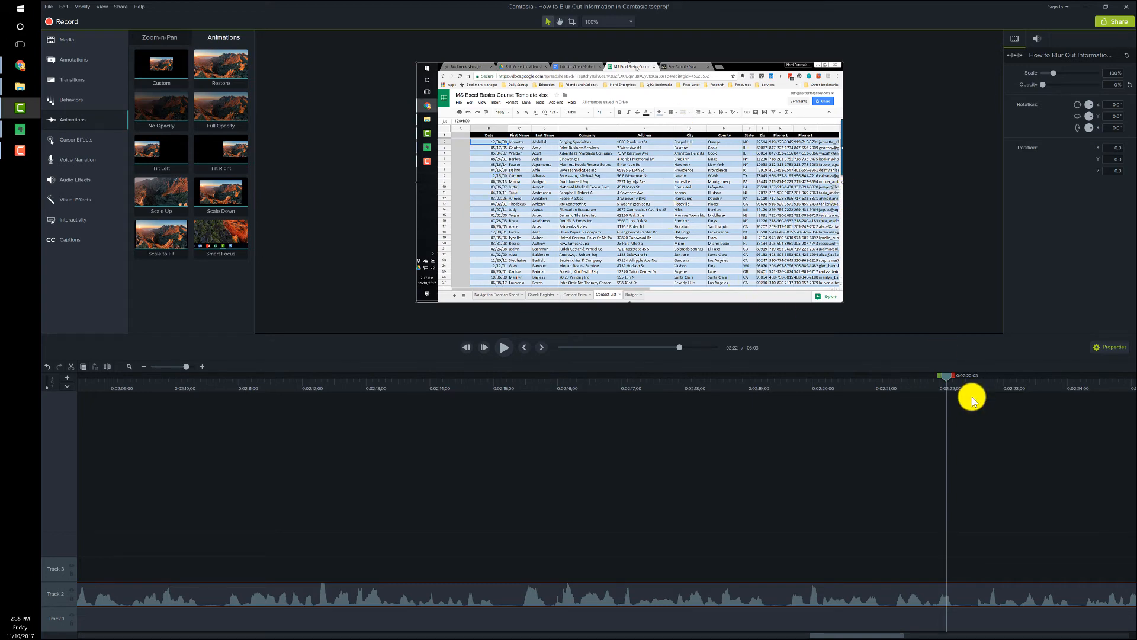
Step frame by frame around the spreadsheet's first appearance and place the playhead one frame before its data, at 0:02:19;20
left_click_drag(947, 376, 783, 380)
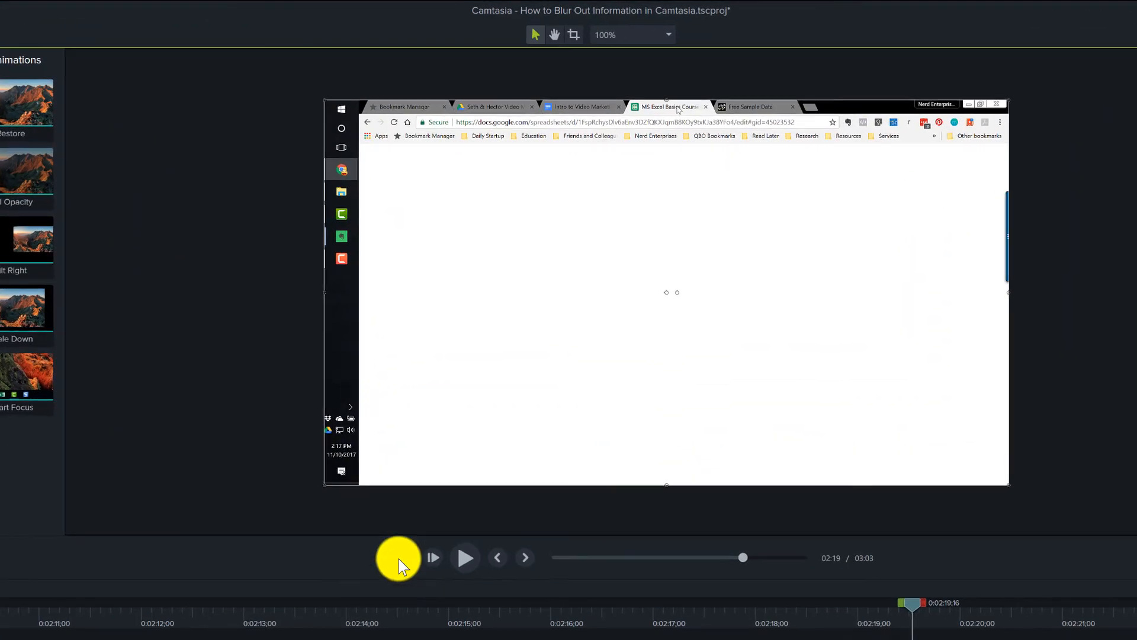
left_click(403, 558)
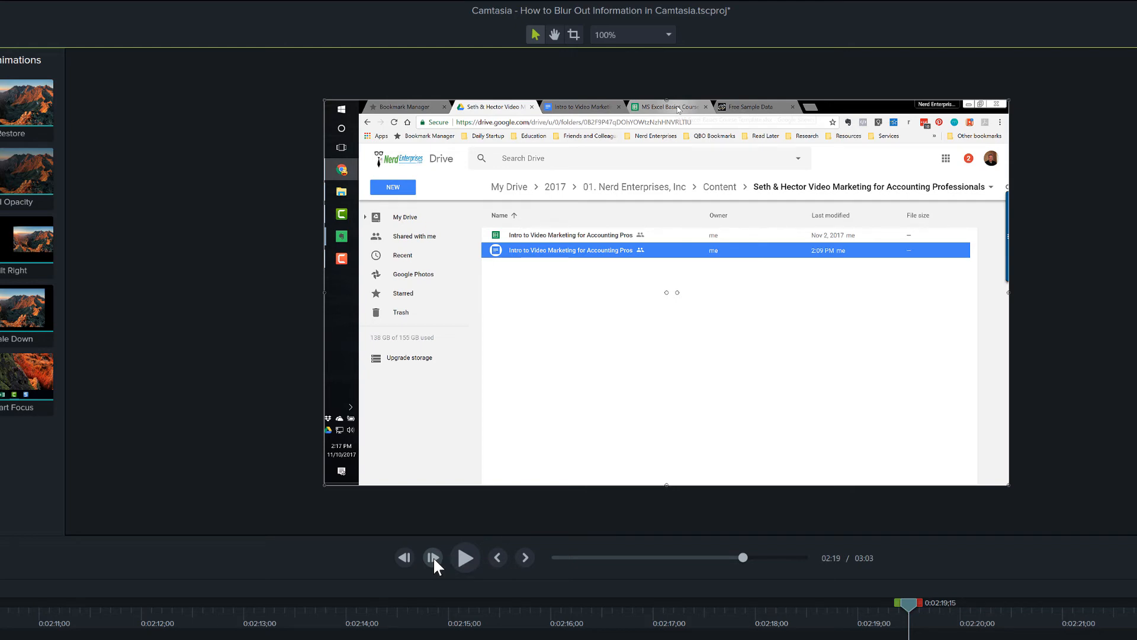
key("period")
key("period")
key("period")
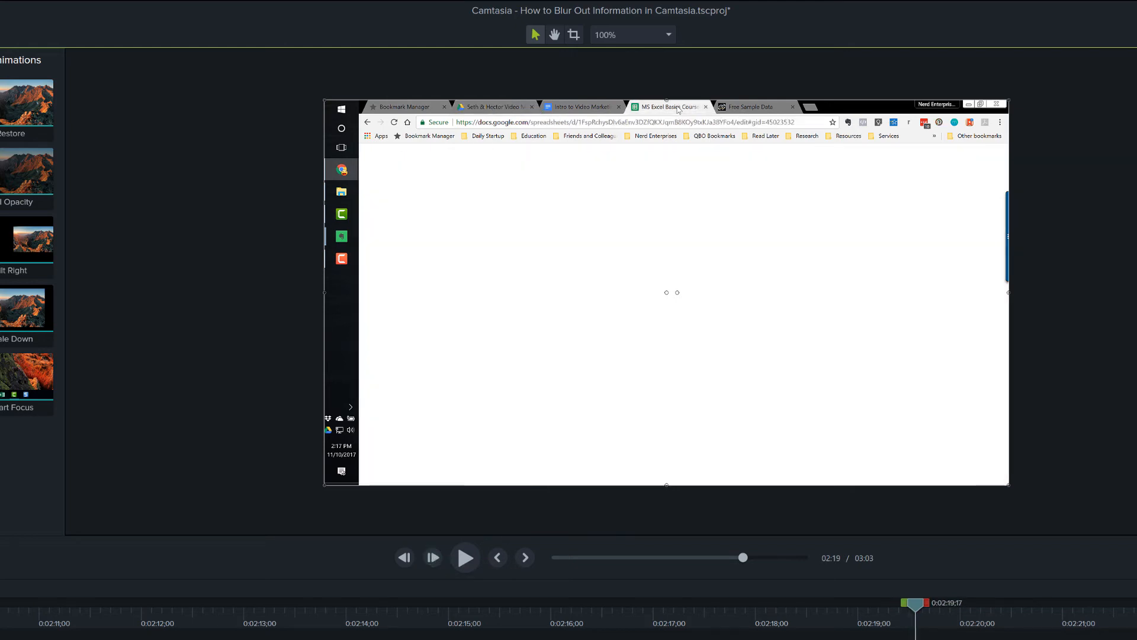
key("period")
key("period")
key("period")
key("period")
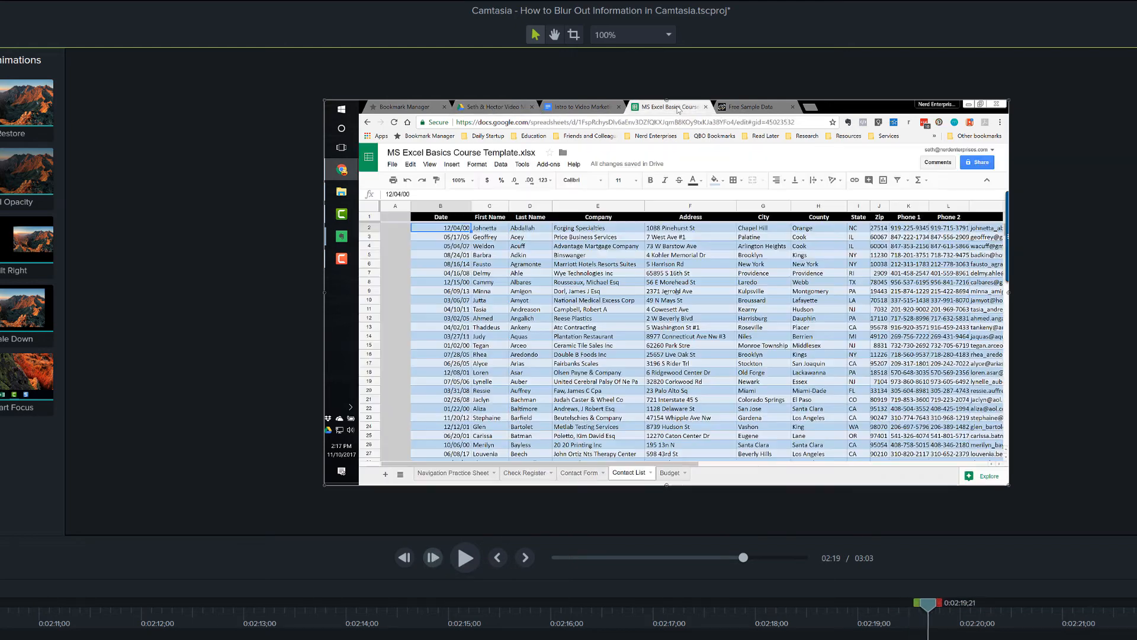
key("comma")
key("comma")
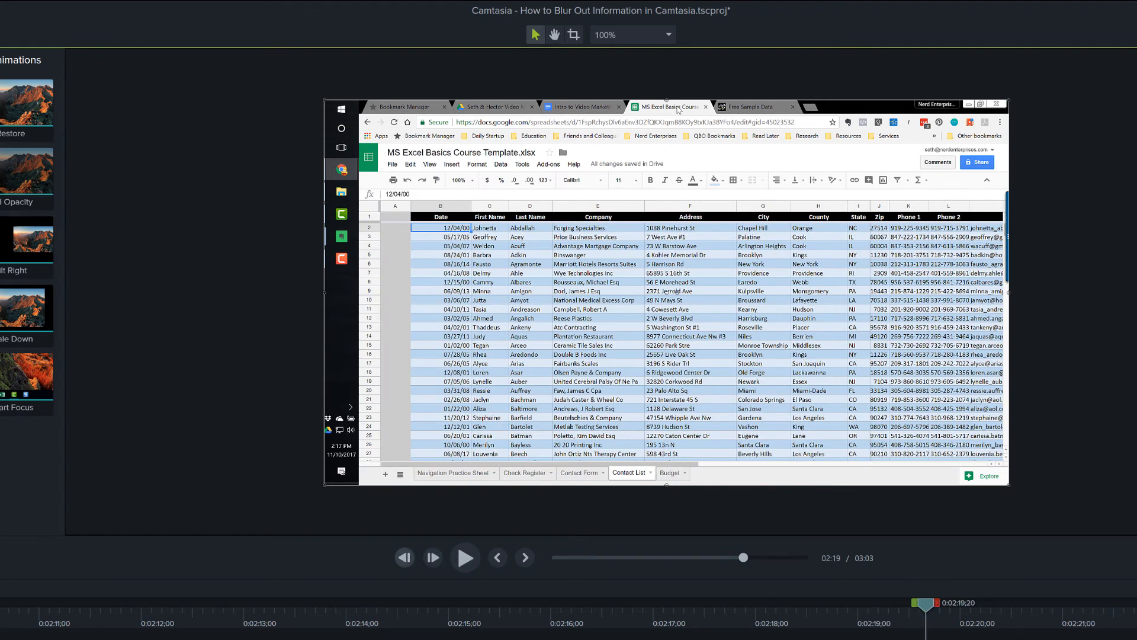
key("period")
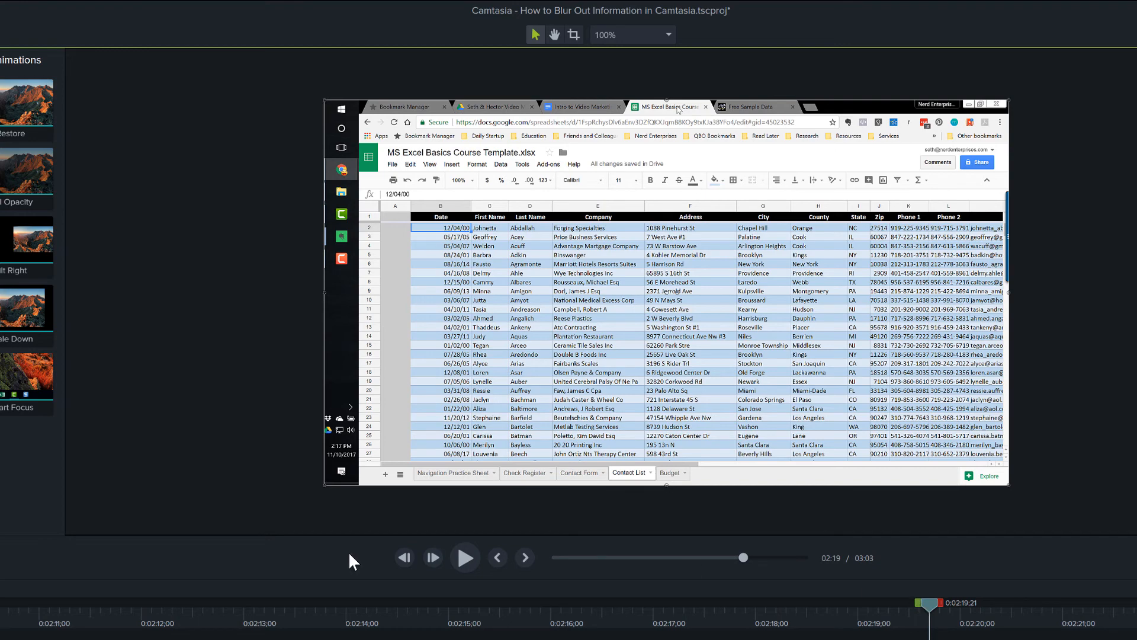
left_click(402, 556)
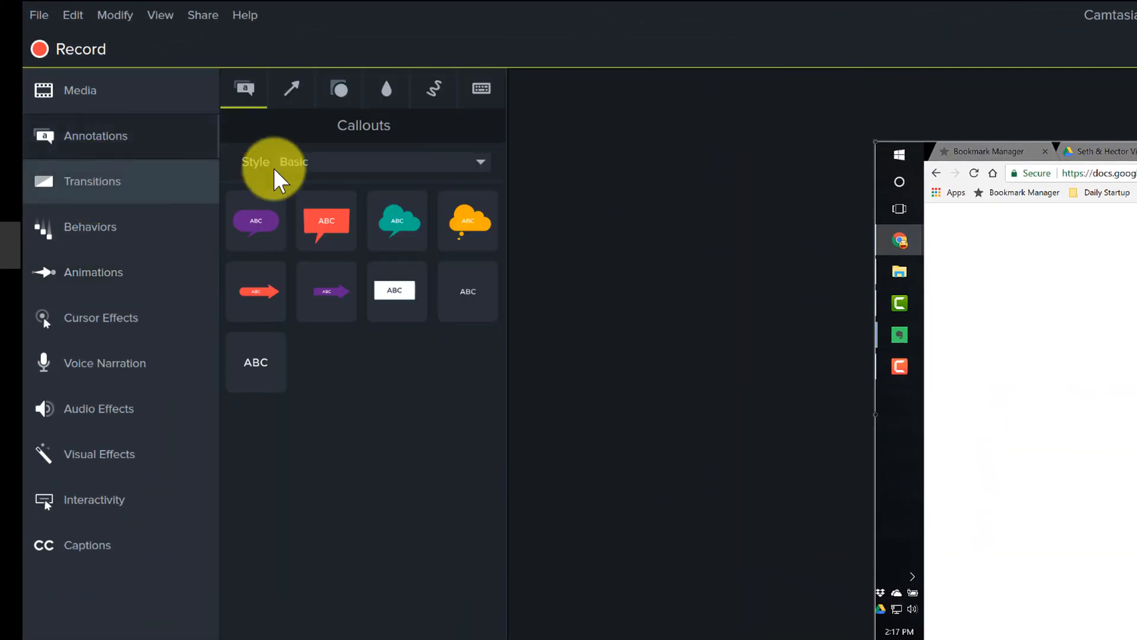
Add a Blur annotation to Track 3 at the playhead
left_click(340, 90)
left_click(385, 93)
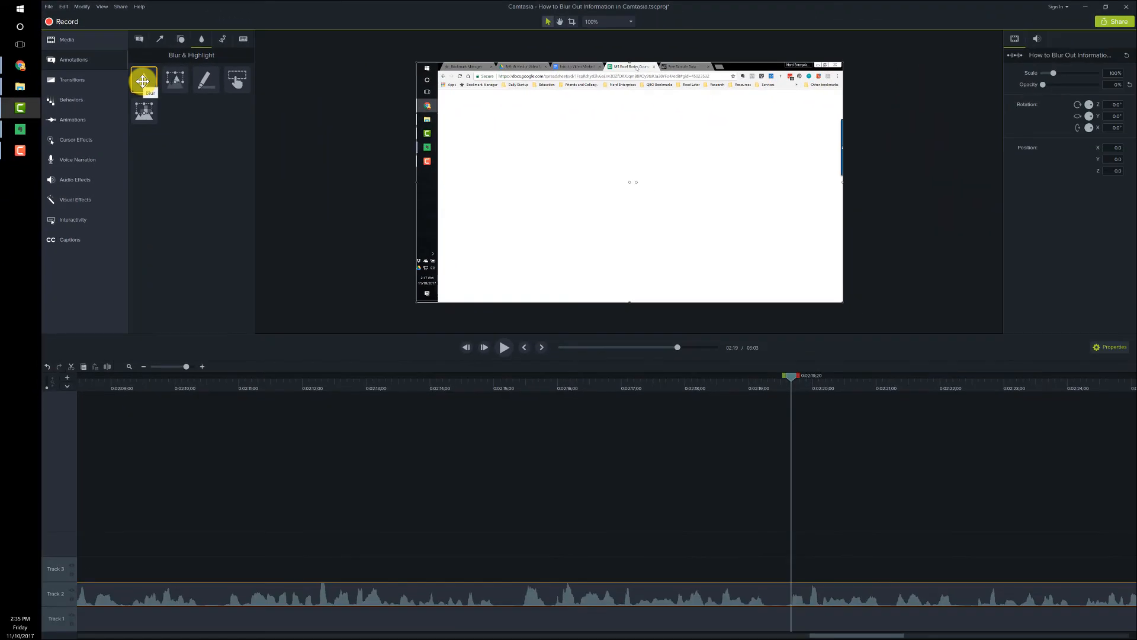
left_click_drag(143, 82, 475, 66)
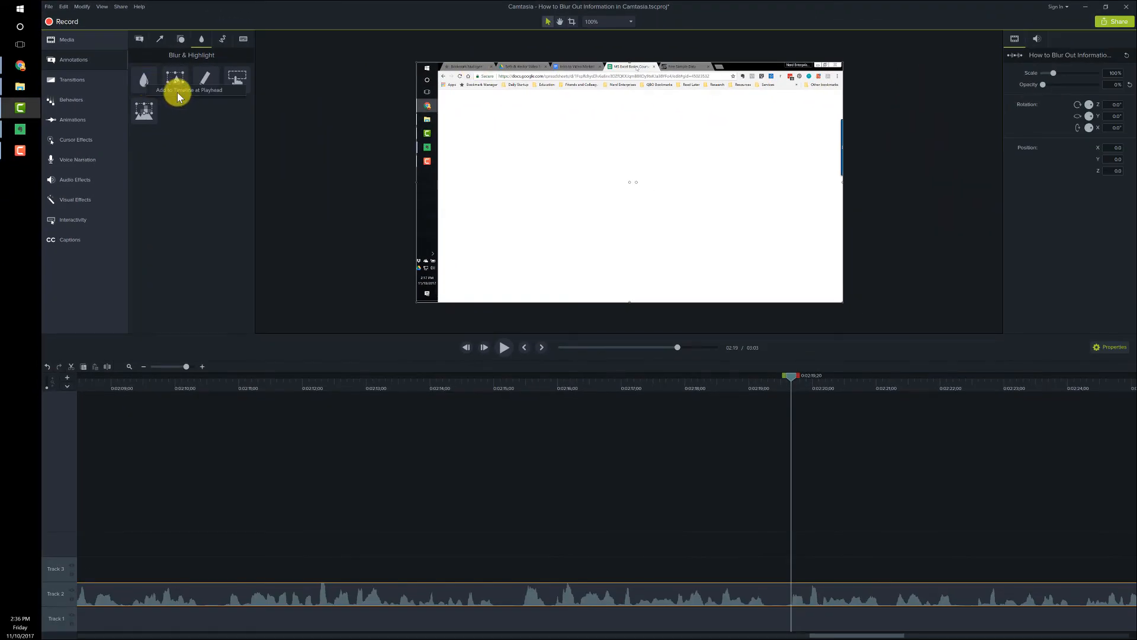
left_click_drag(183, 91, 529, 84)
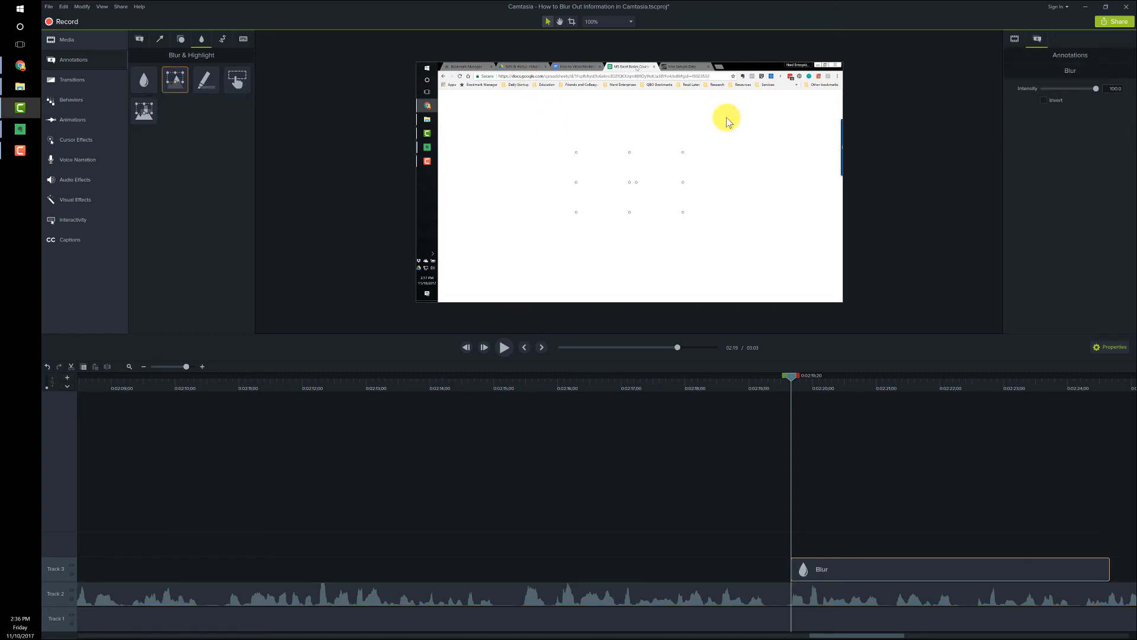
Advance one frame, then move and resize the blur to cover the Phone 1 and Phone 2 columns down to the last visible row
left_click(484, 348)
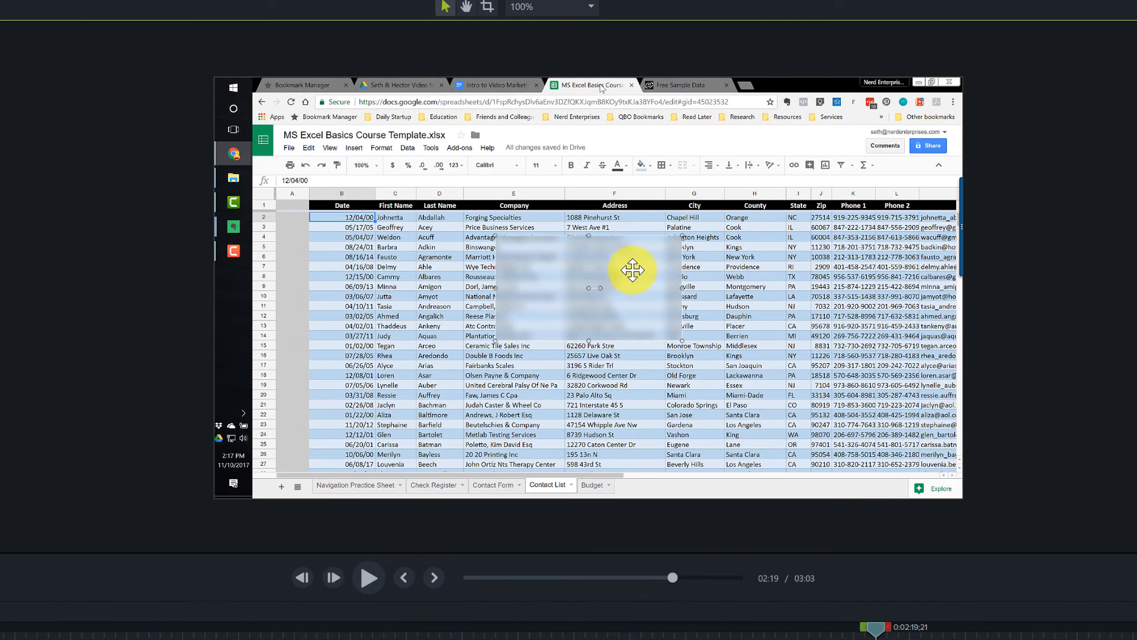
mouse_move(632, 271)
left_mouse_down()
mouse_move(576, 272)
mouse_move(563, 299)
mouse_move(762, 314)
mouse_move(723, 310)
mouse_move(896, 241)
mouse_move(879, 246)
left_mouse_up()
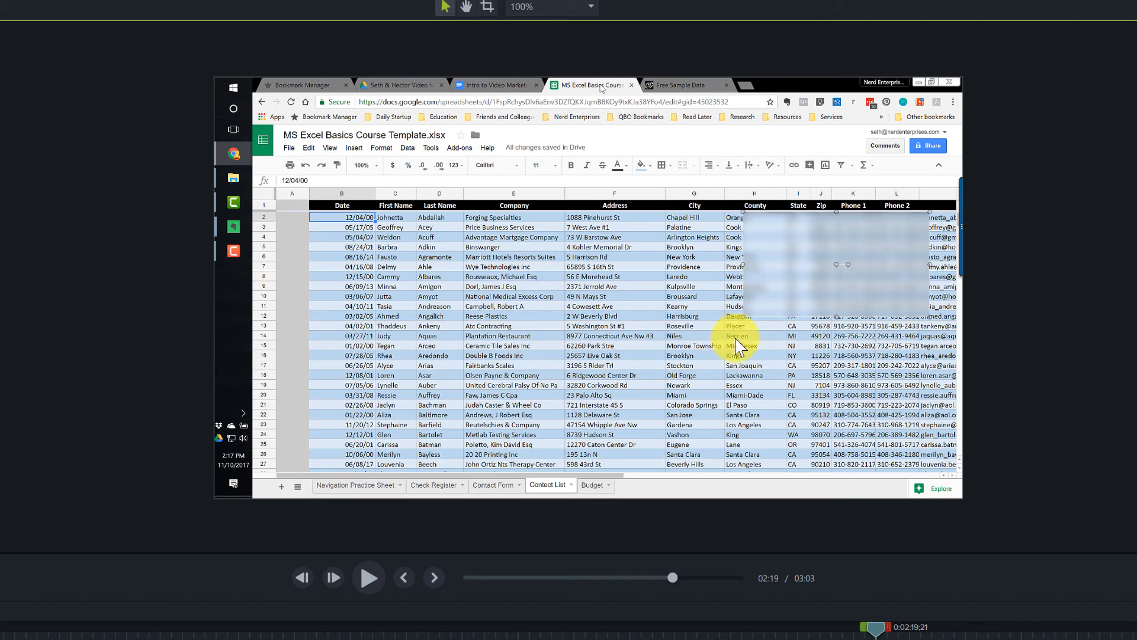
mouse_move(744, 316)
left_mouse_down()
mouse_move(777, 363)
mouse_move(833, 406)
mouse_move(846, 472)
mouse_move(835, 474)
left_mouse_up()
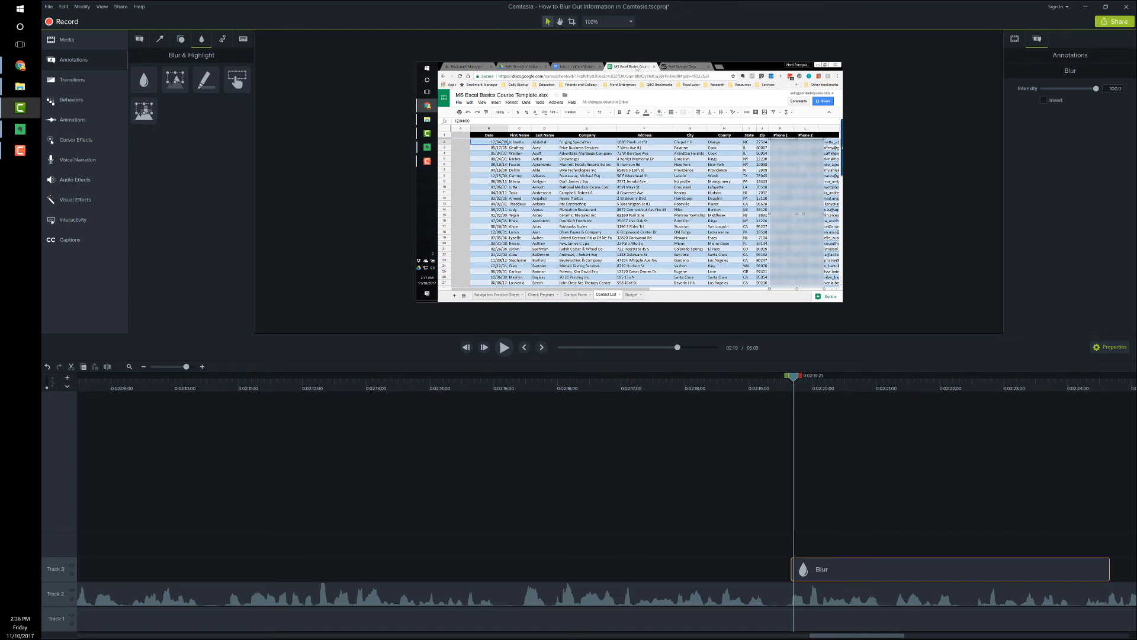
Move the playhead to 0:02:49;25 near the end of the spreadsheet section and extend the Track 3 blur clip slightly past it
left_click_drag(881, 637, 919, 635)
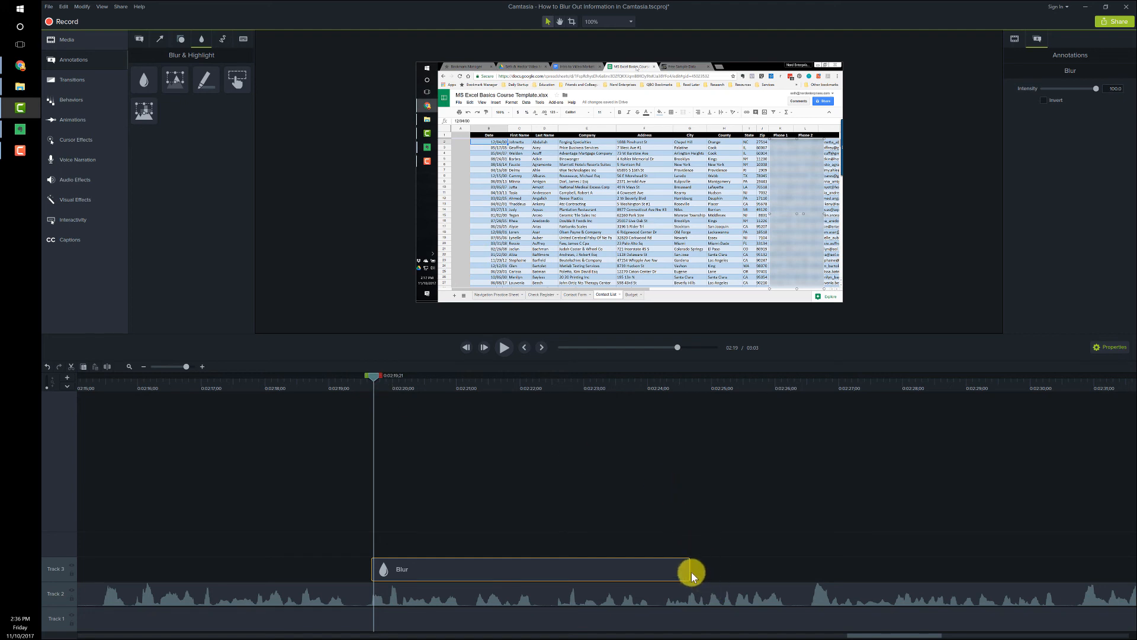
left_click_drag(691, 570, 853, 569)
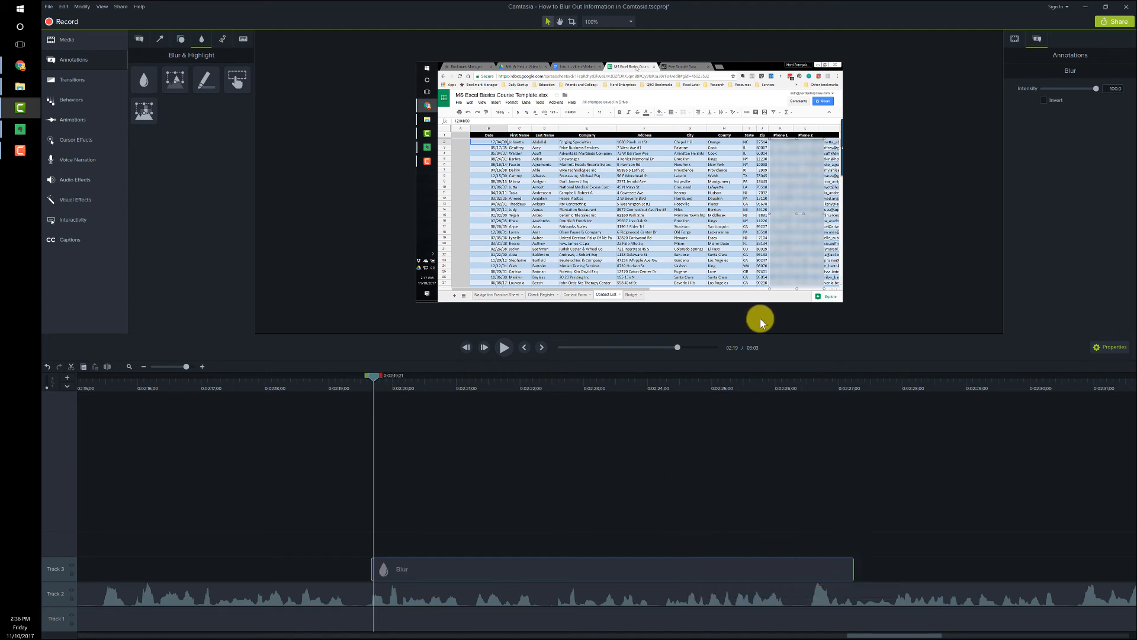
left_click(794, 378)
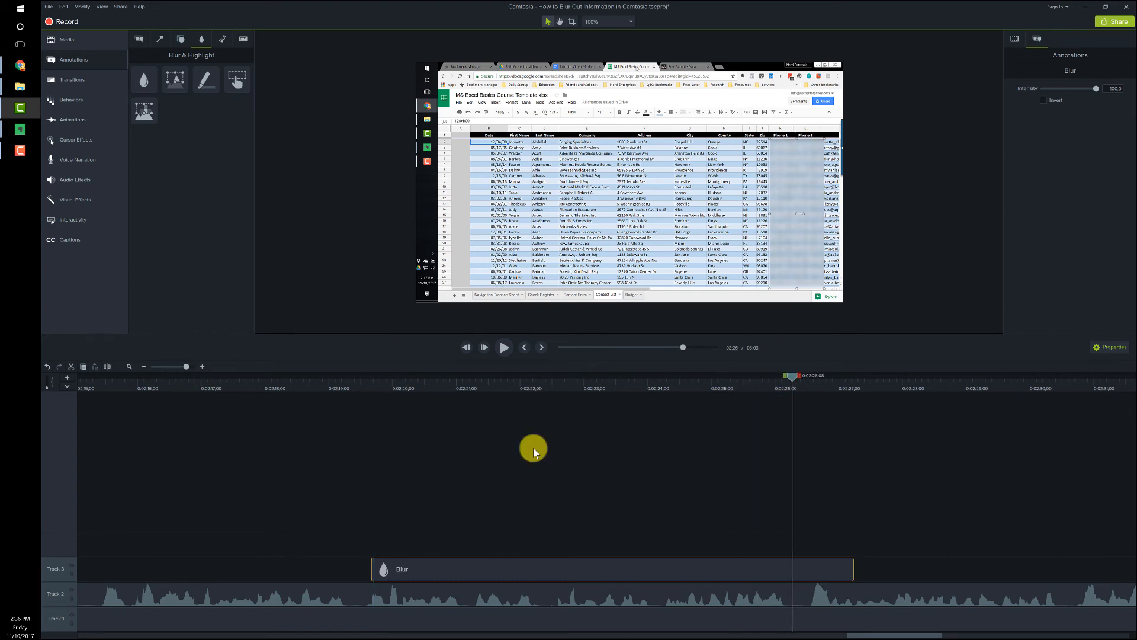
left_click_drag(186, 368, 175, 367)
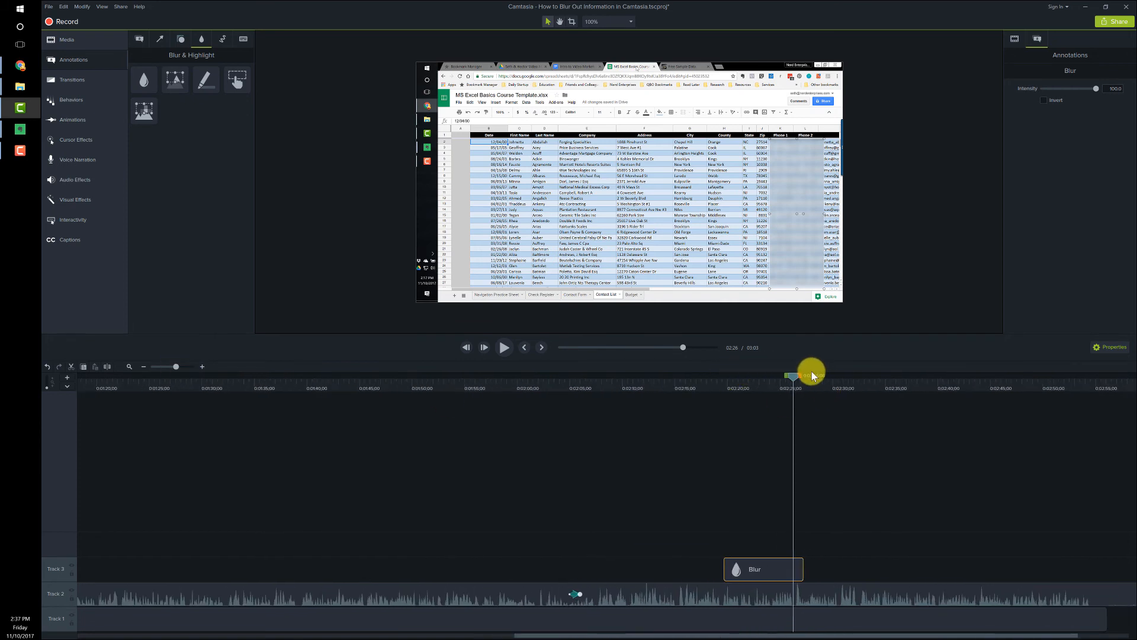
left_click_drag(793, 376, 1043, 379)
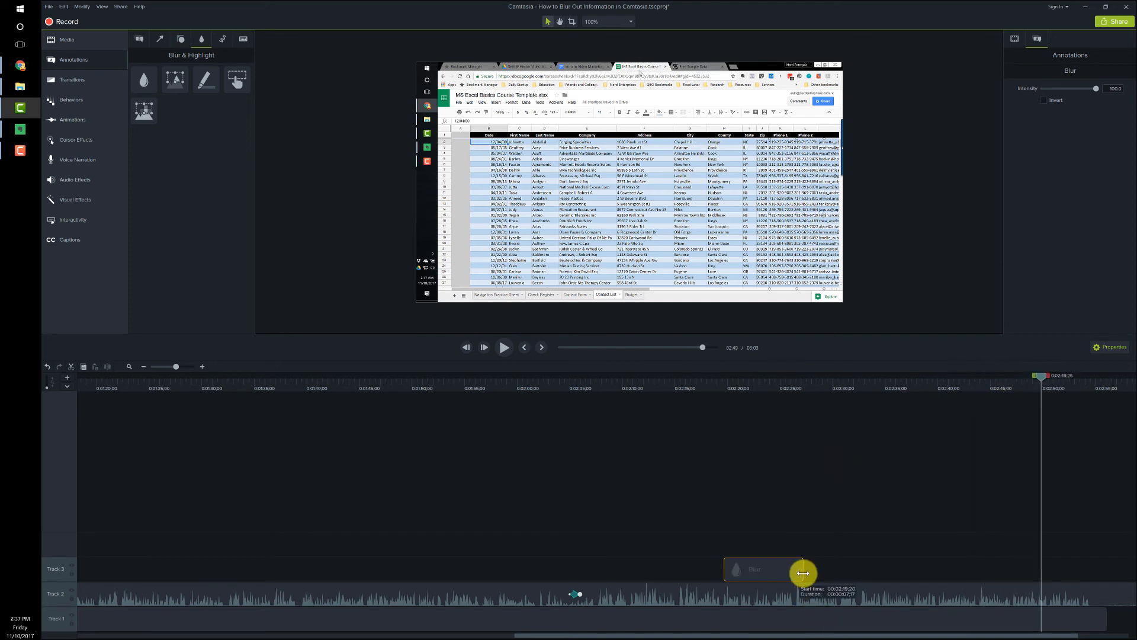
left_click_drag(803, 573, 1065, 570)
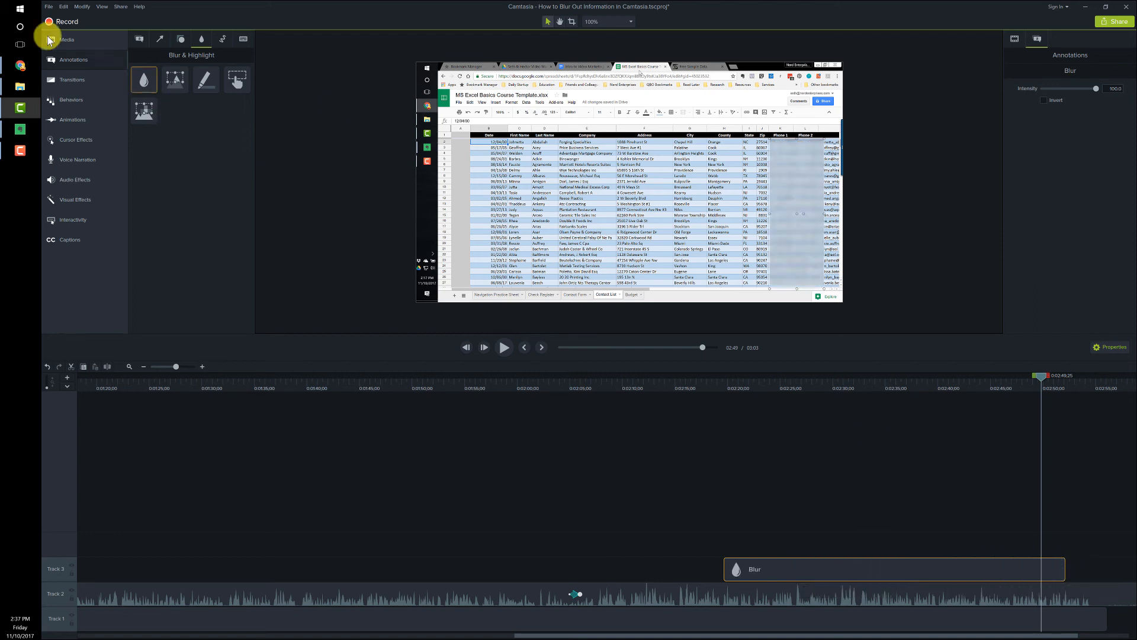
Add a Zoom-n-Pan animation at the playhead, zooming to 252% on the spreadsheet's Date through Company columns
left_click(71, 119)
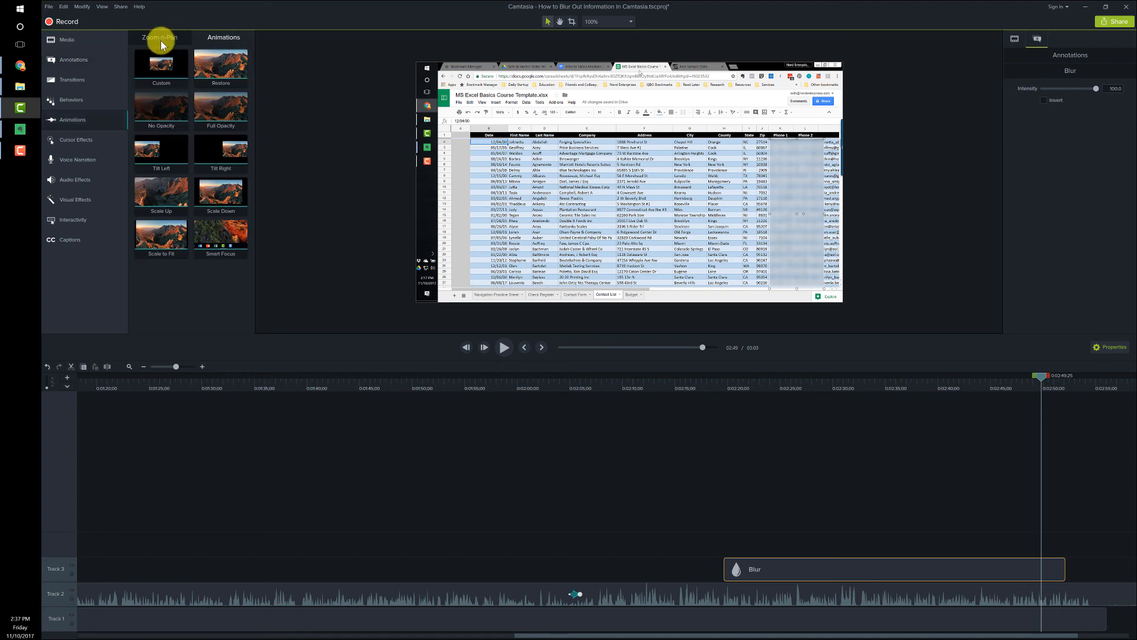
left_click(160, 41)
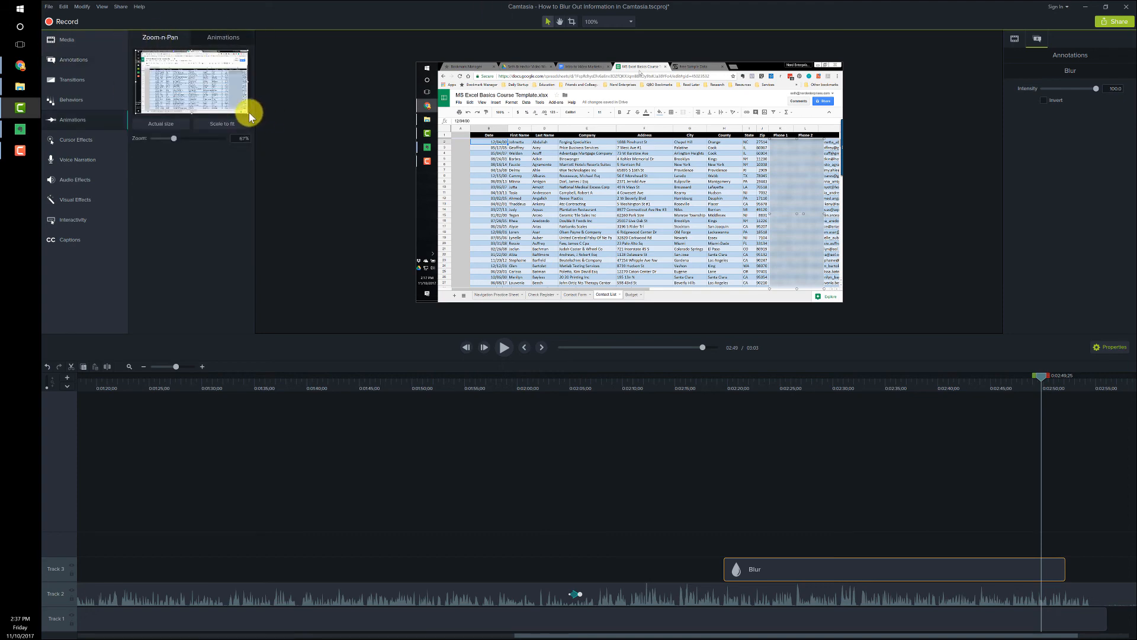
left_click_drag(248, 114, 178, 79)
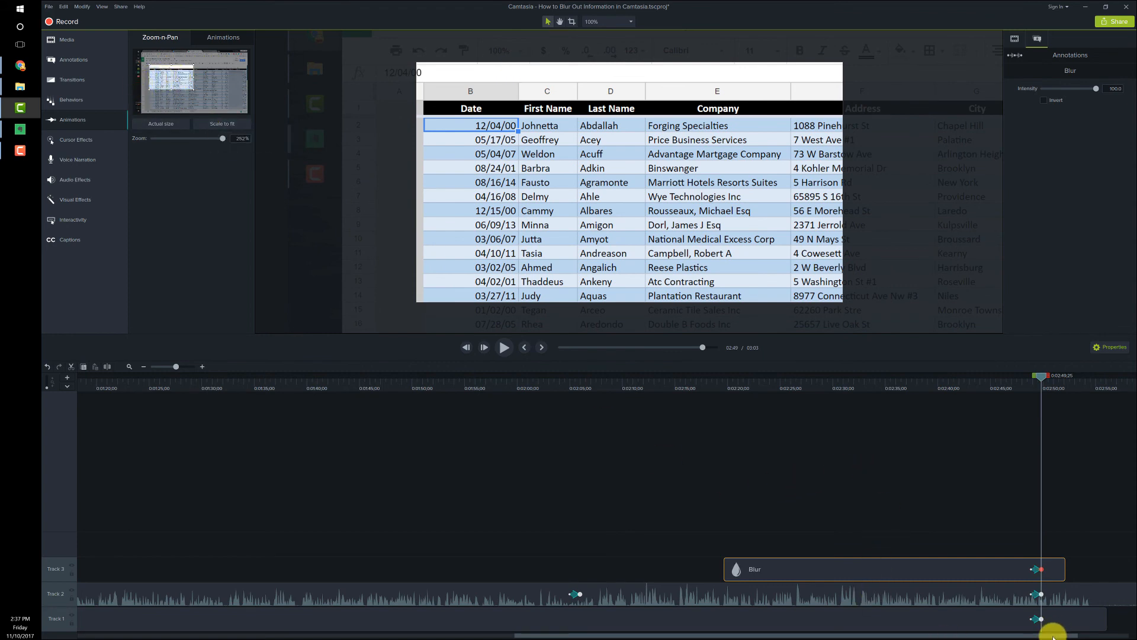
Extend the Track 3 blur clip to the end of the screen recording on Track 1
left_click_drag(1064, 637, 1114, 637)
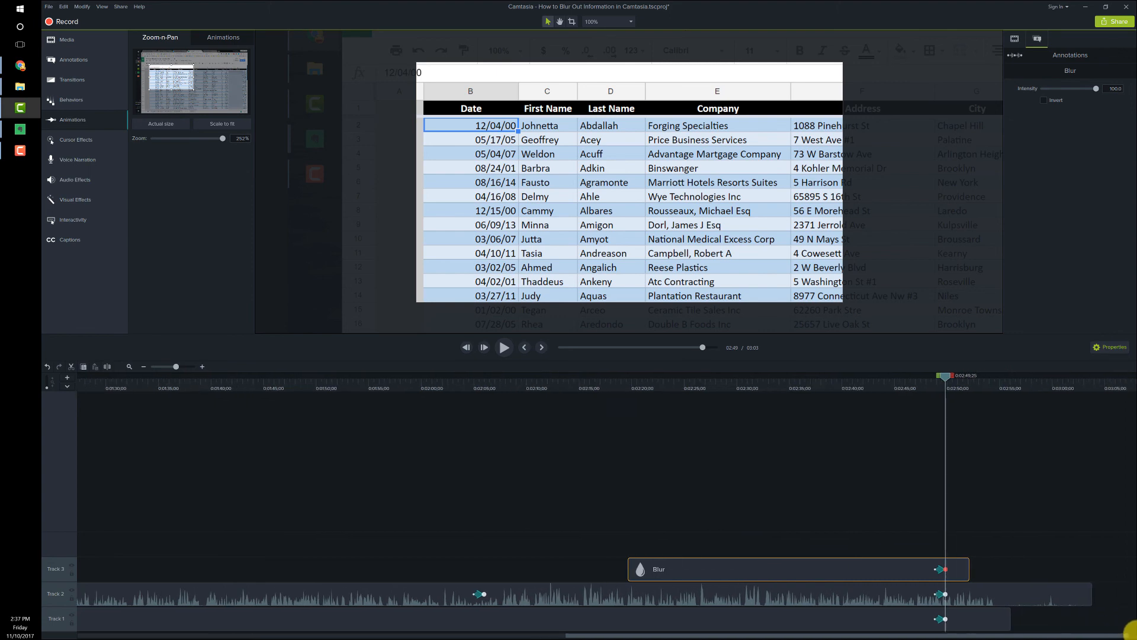
left_click(970, 571)
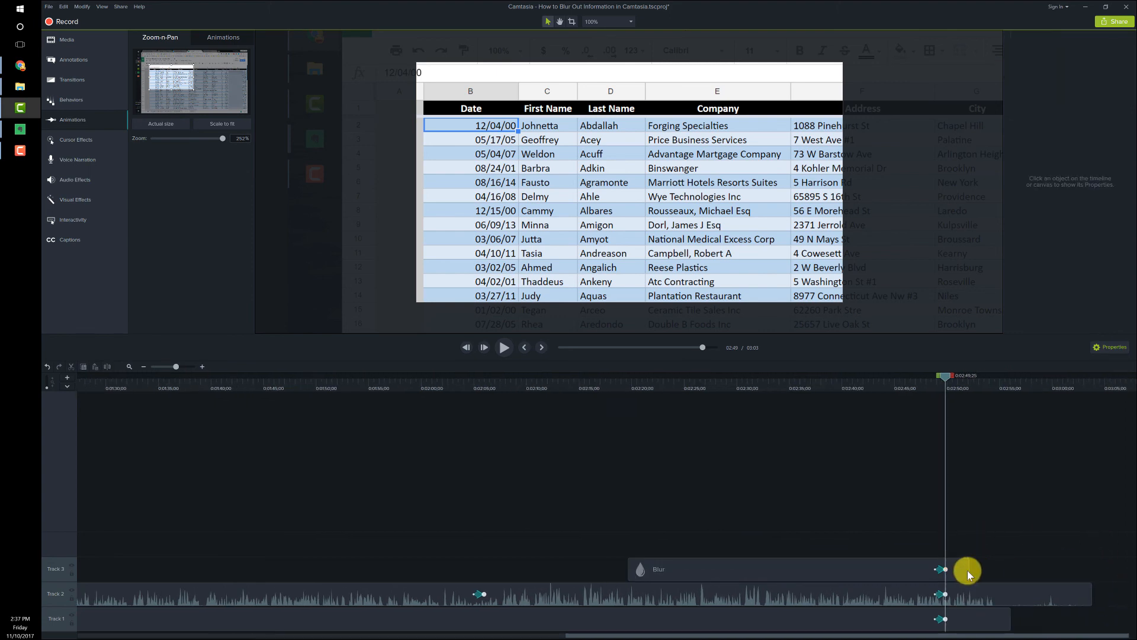
left_click_drag(968, 570, 1010, 568)
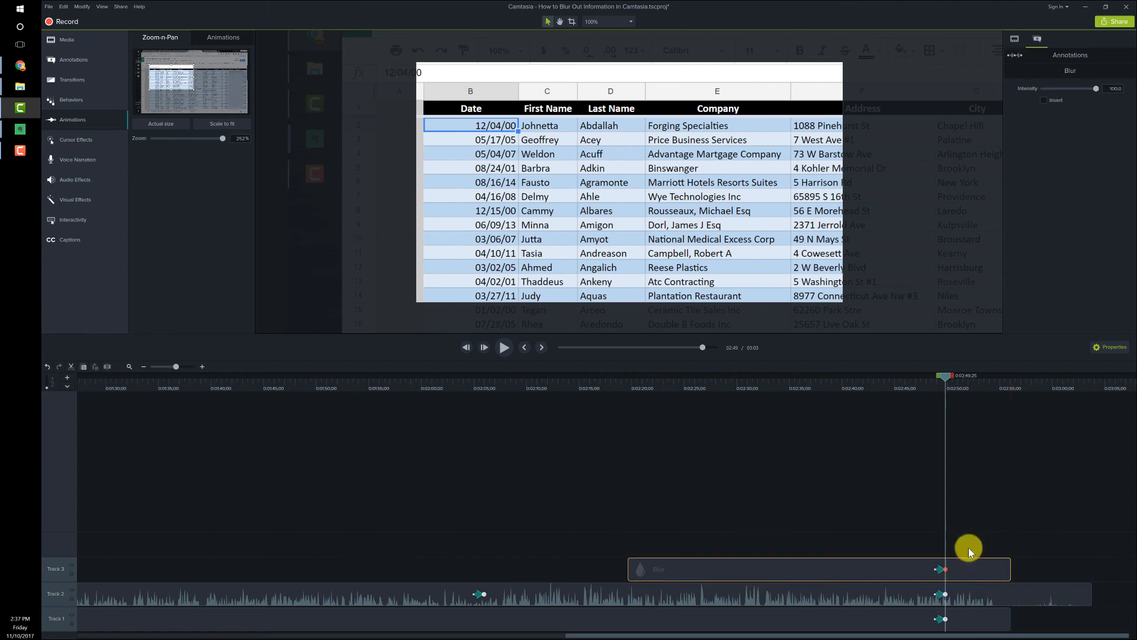
Move the playhead to about 0:02:54 and add a Zoom-n-Pan animation that scales the view back to fit
left_click_drag(945, 380, 993, 379)
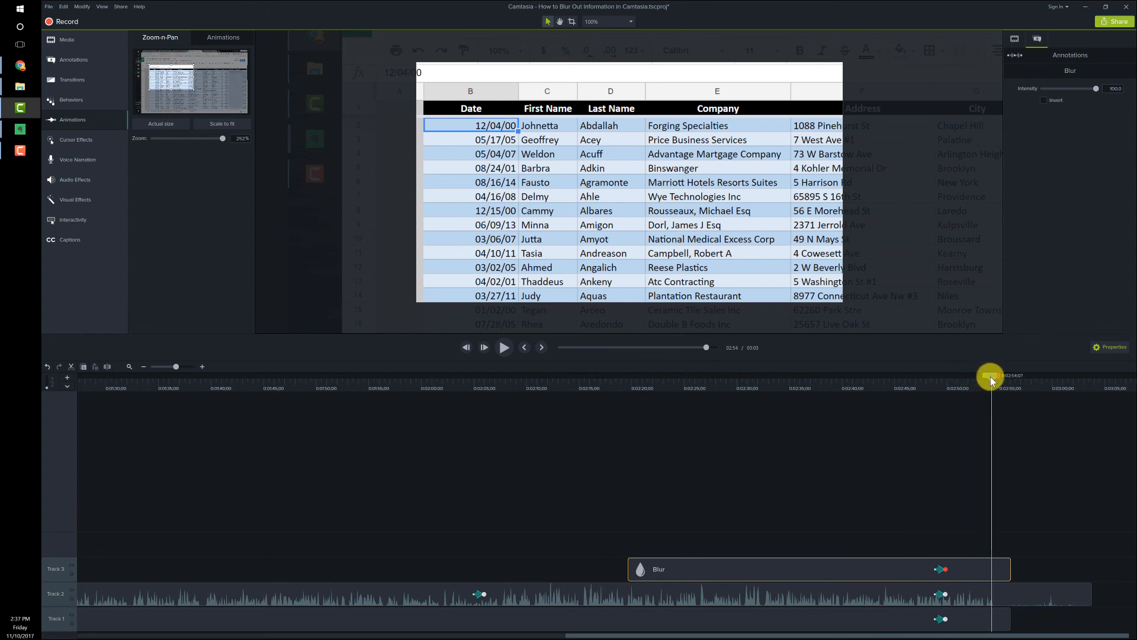
left_click(219, 125)
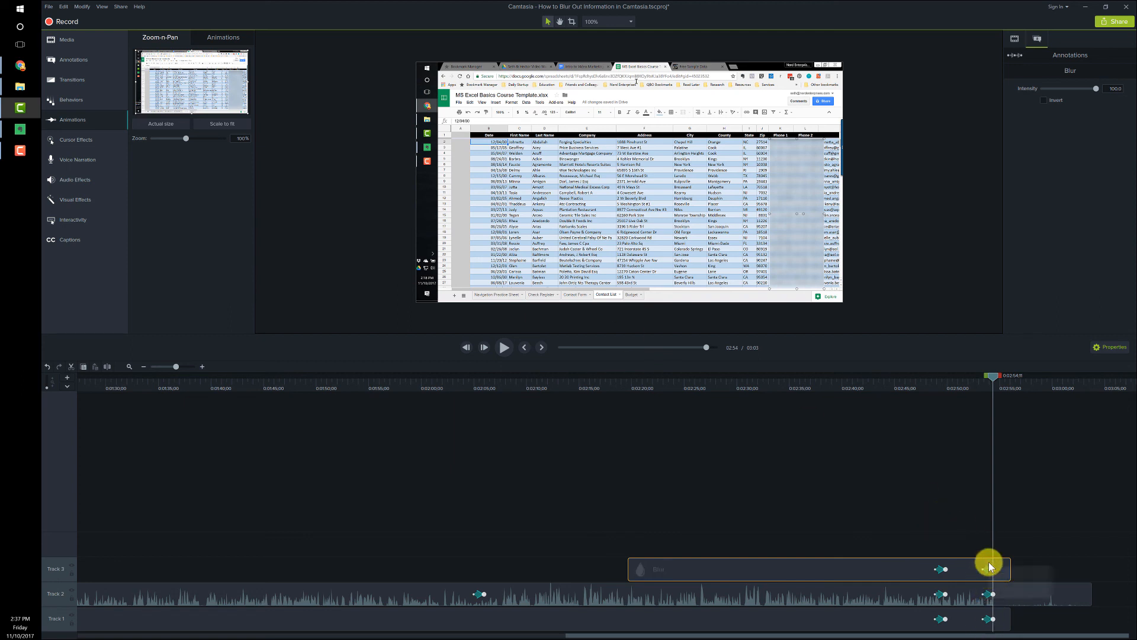
Enlarge the timeline and scrub from the zoom-in animation to the zoom-out animation to check how the blur follows
left_click(181, 367)
left_click_drag(181, 367, 186, 367)
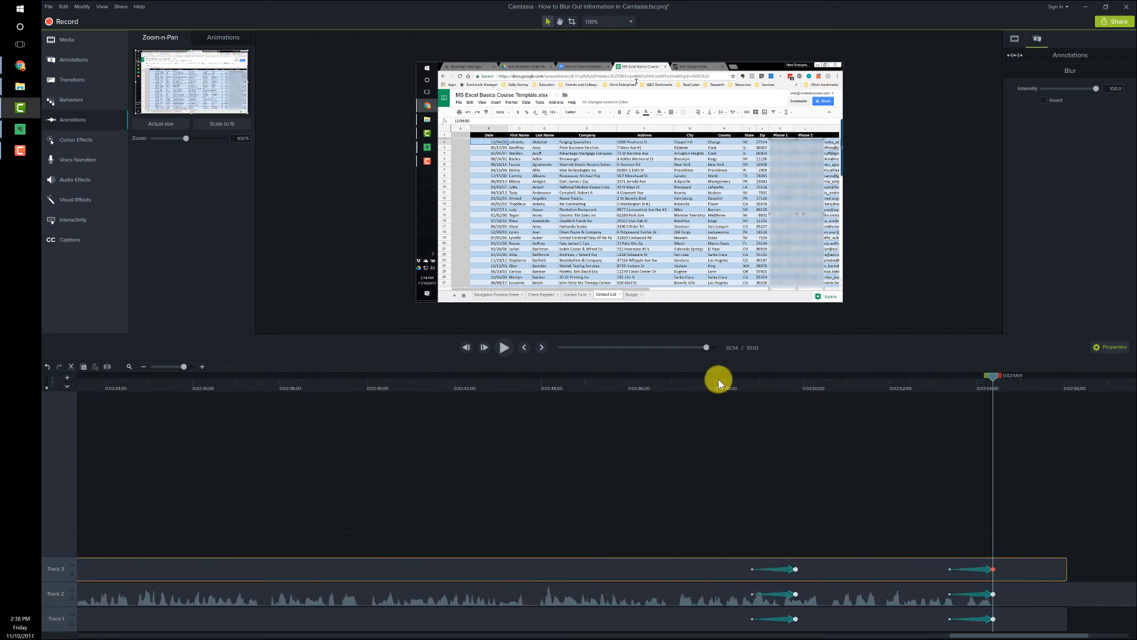
left_click(780, 563)
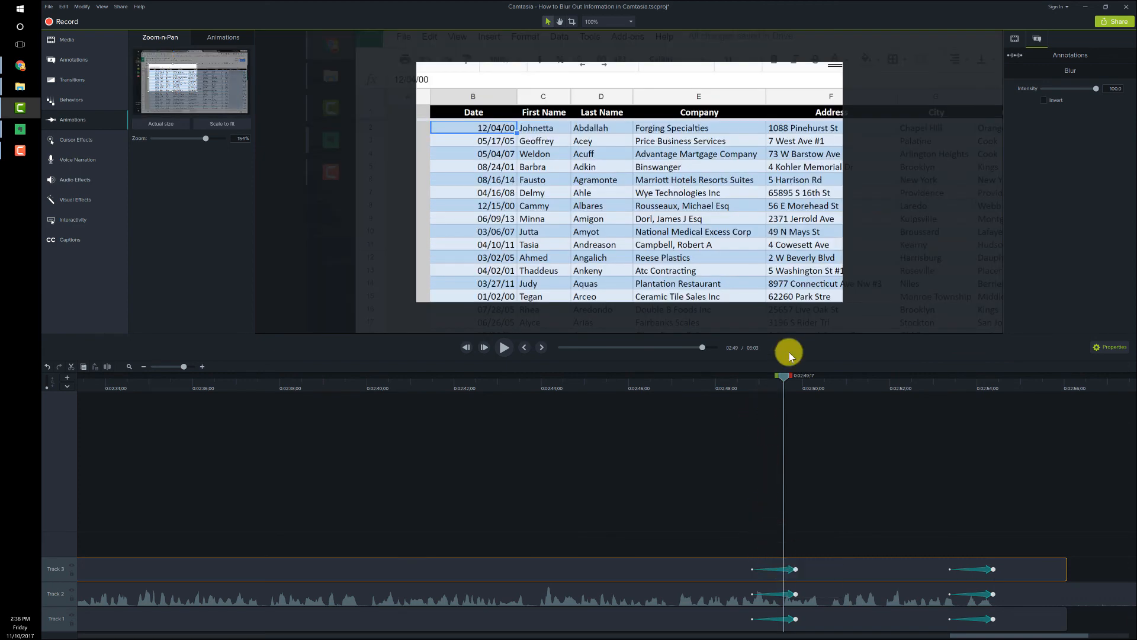
left_click_drag(784, 375, 998, 381)
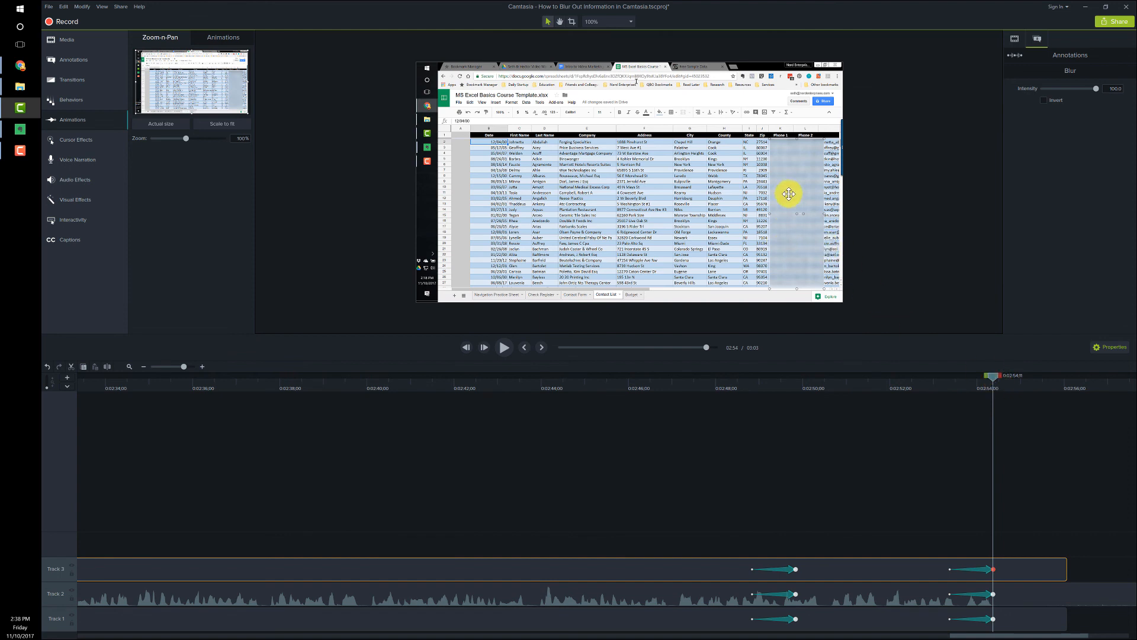